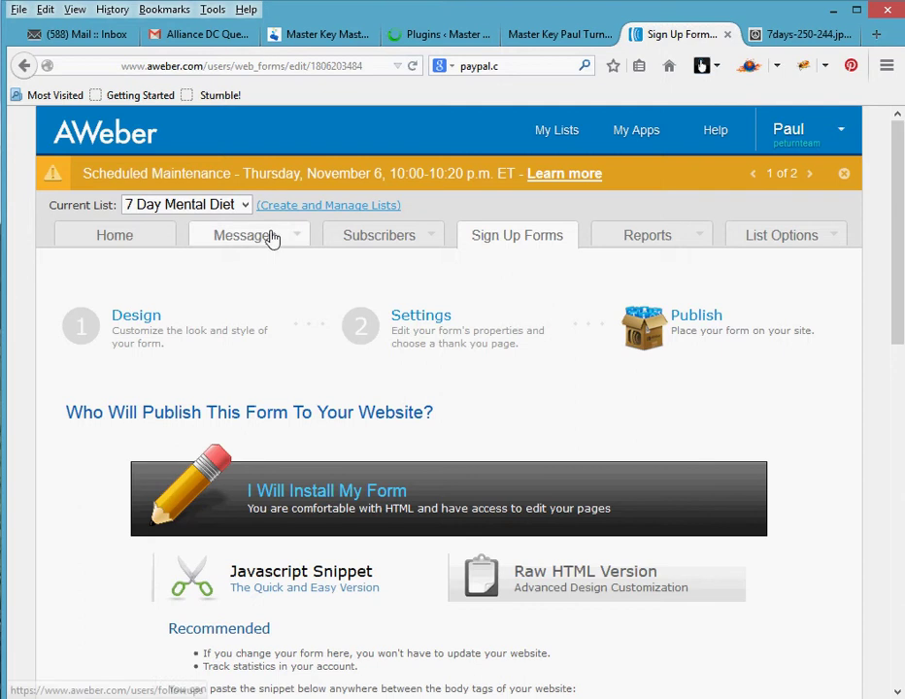
Open the sign up forms of the 7 Day Mental Diet list and edit the popup form
{"action": "mouse_move", "coordinate": [389, 243]}
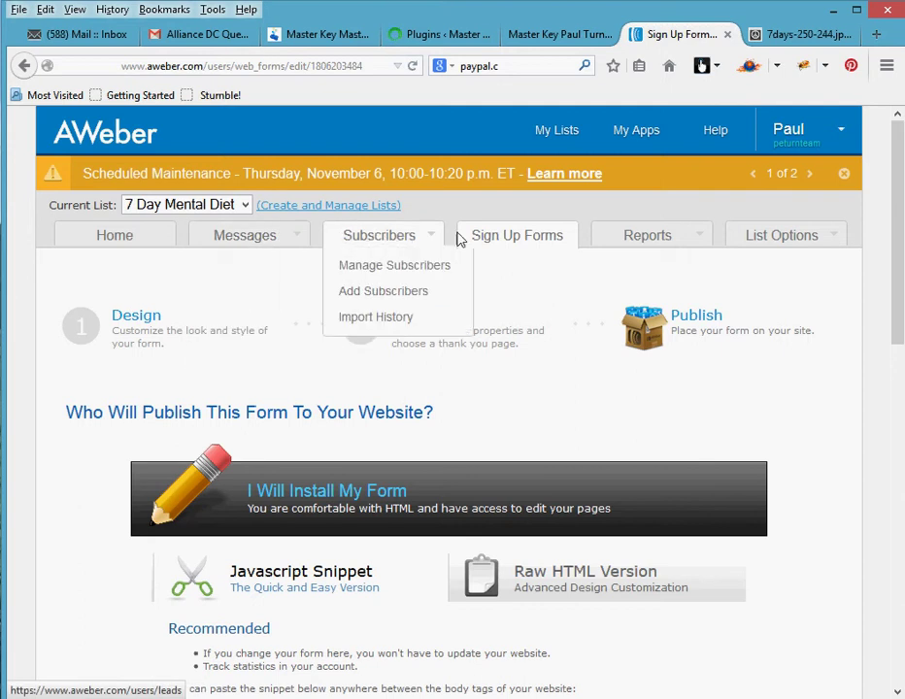
{"action": "left_click", "coordinate": [509, 241]}
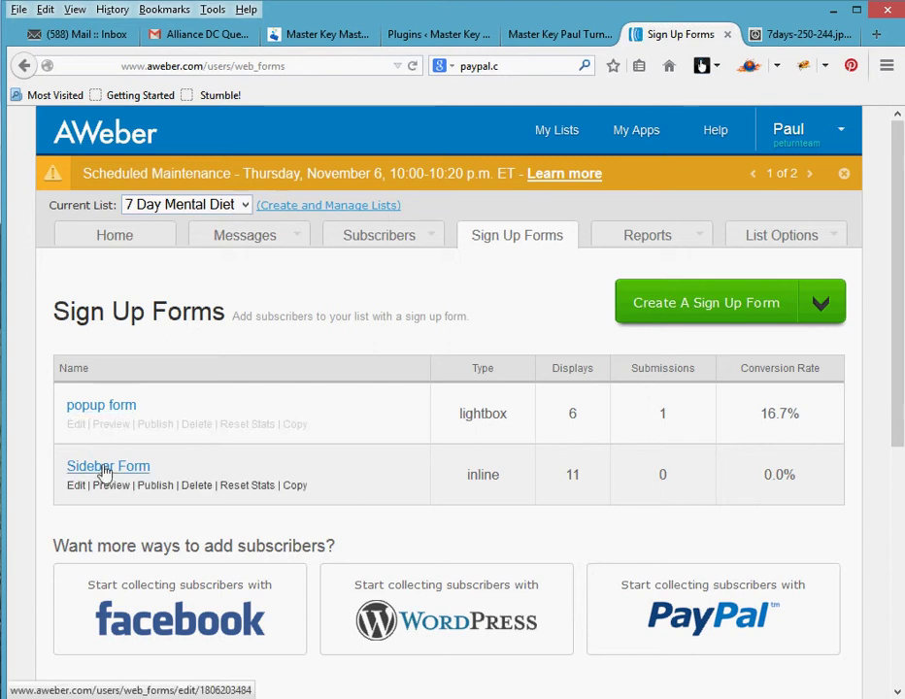
{"action": "left_click", "coordinate": [102, 406]}
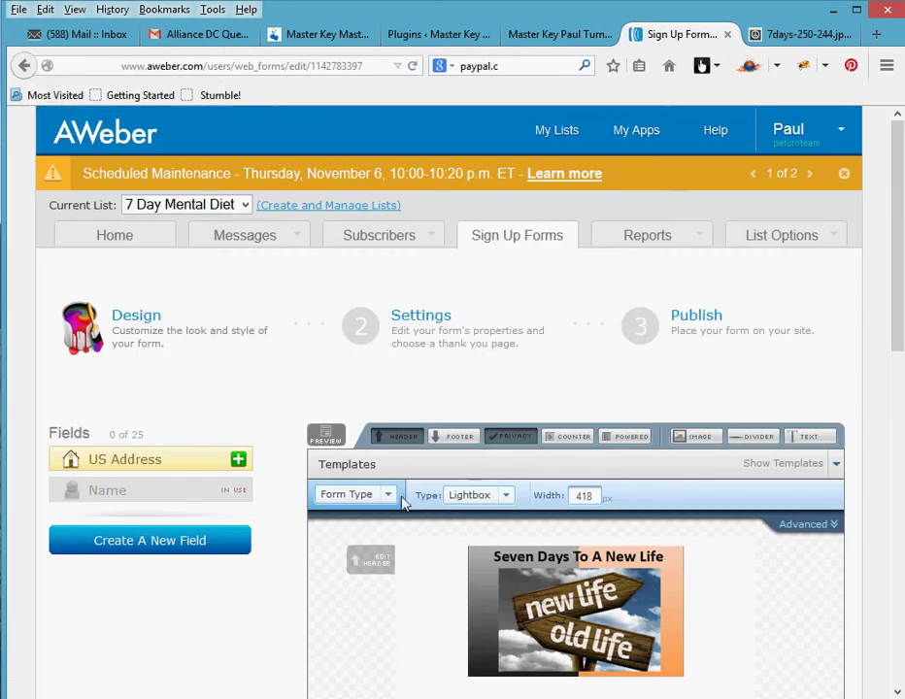
Review the display types offered for the popup form and keep Lightbox as its type
{"action": "left_click", "coordinate": [392, 502]}
{"action": "left_click", "coordinate": [503, 507]}
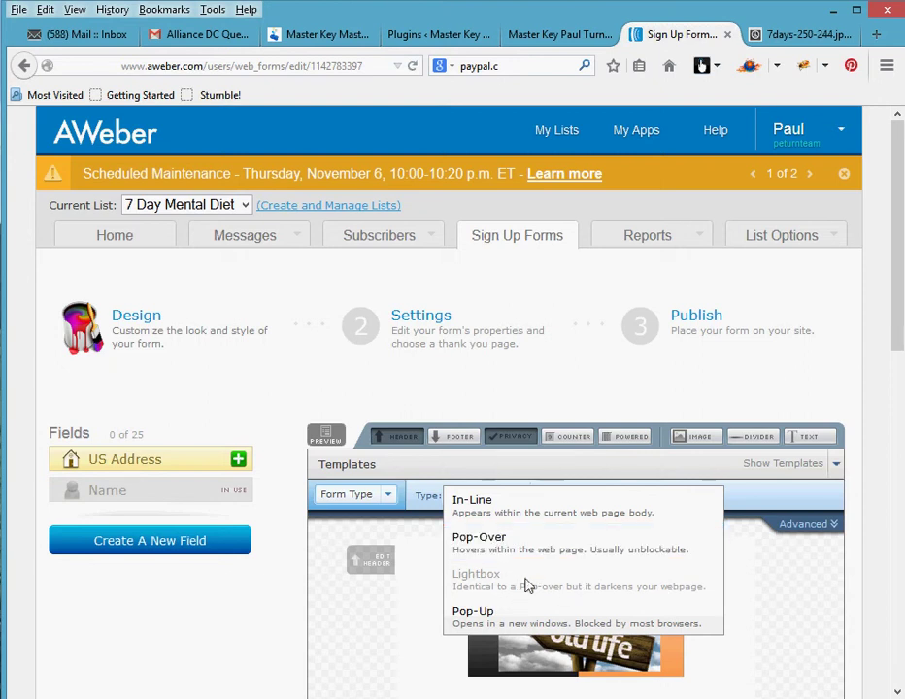
{"action": "left_click", "coordinate": [695, 594]}
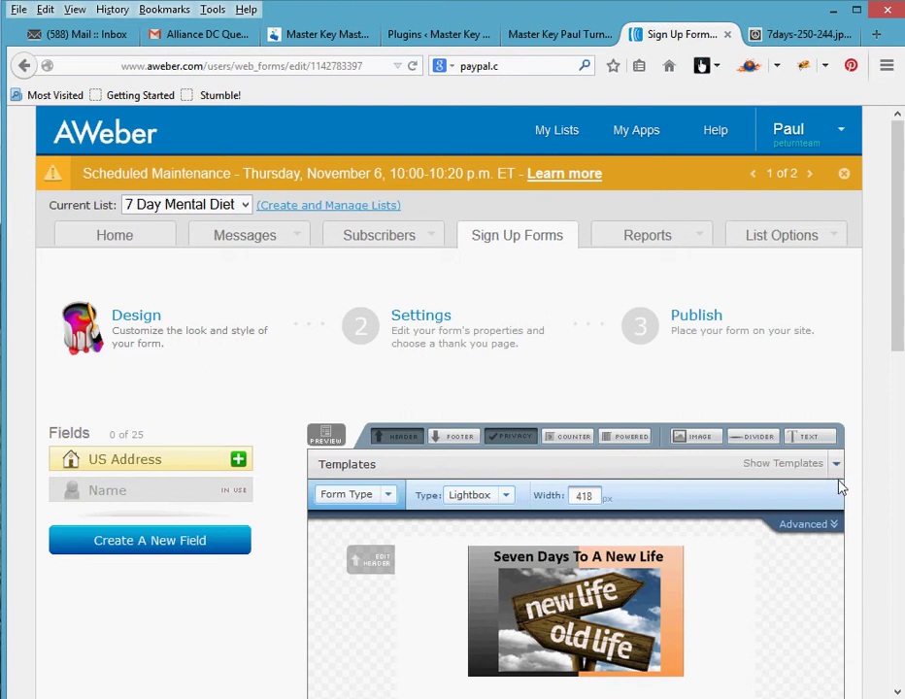
Open the popup form's header image for editing, save it, and expand the header's advanced settings
{"action": "scroll", "coordinate": [899, 411], "scroll_direction": "down", "scroll_amount": 1}
{"action": "scroll", "coordinate": [900, 411], "scroll_direction": "down", "scroll_amount": 5}
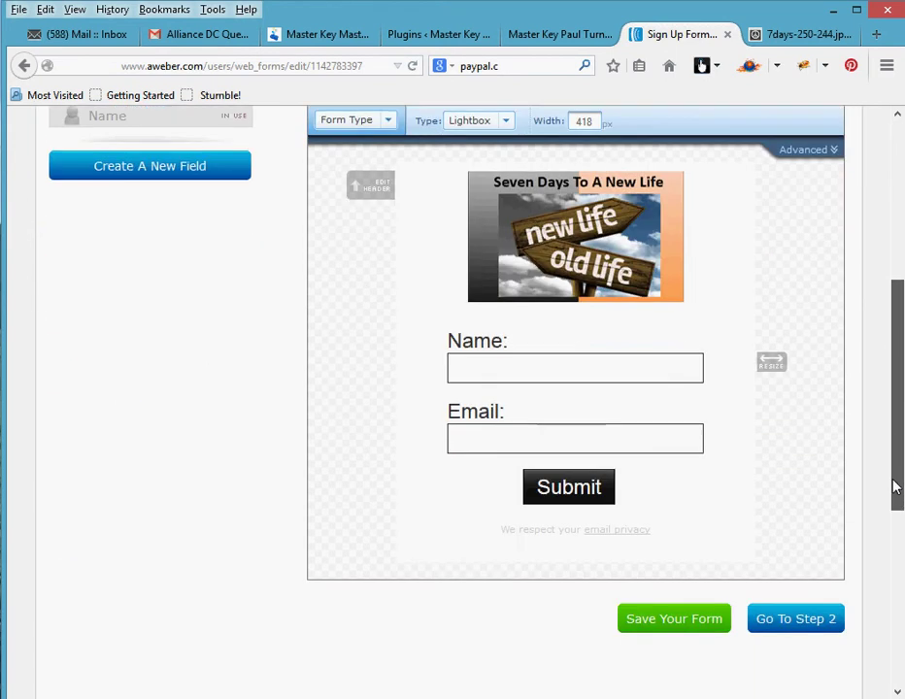
{"action": "left_click_drag", "start_coordinate": [895, 488], "coordinate": [895, 457]}
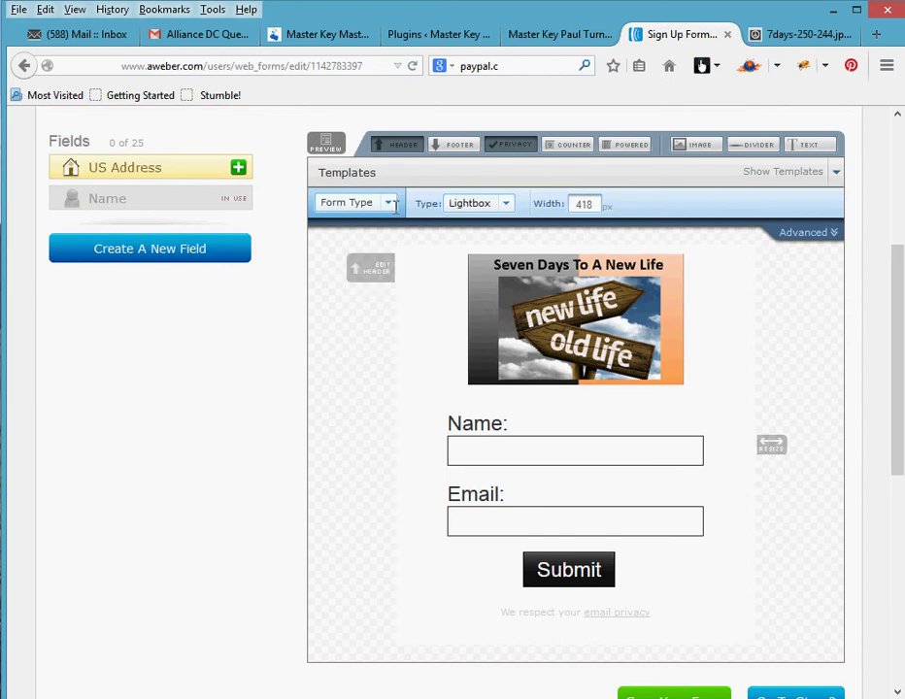
{"action": "left_click", "coordinate": [533, 311]}
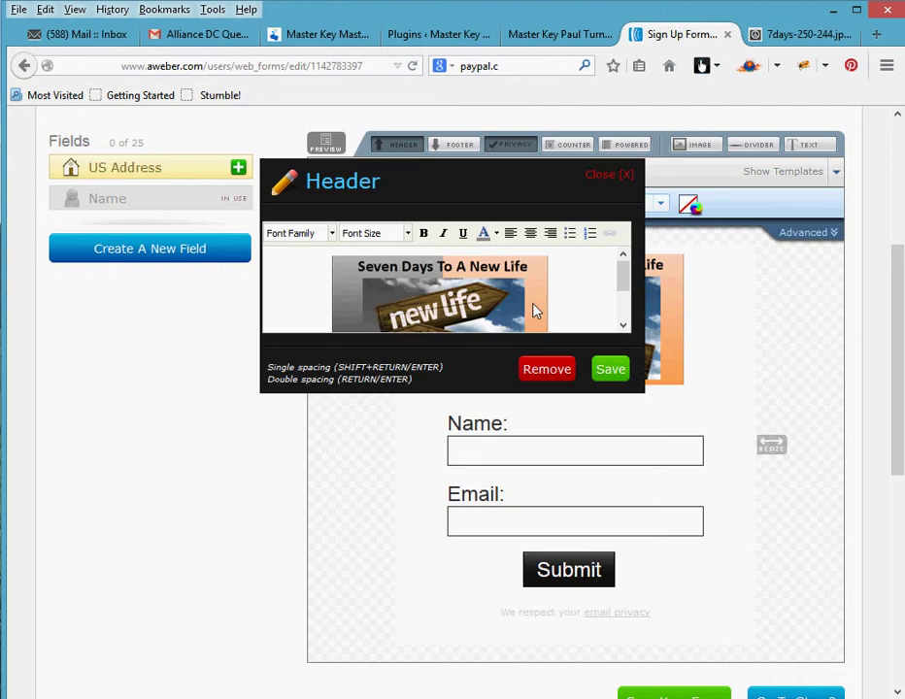
{"action": "left_click", "coordinate": [602, 373]}
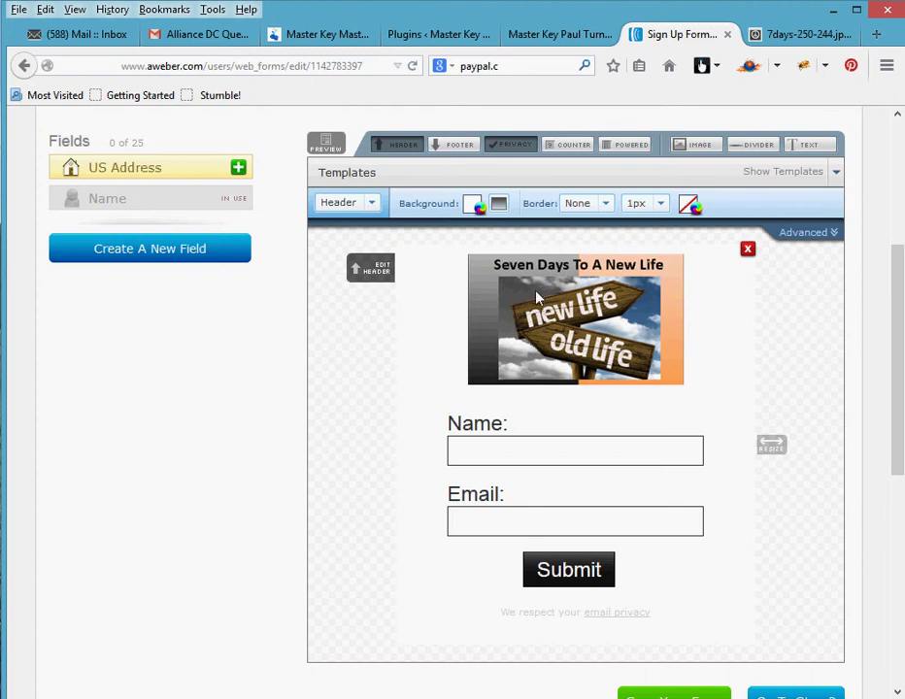
{"action": "left_click", "coordinate": [809, 233]}
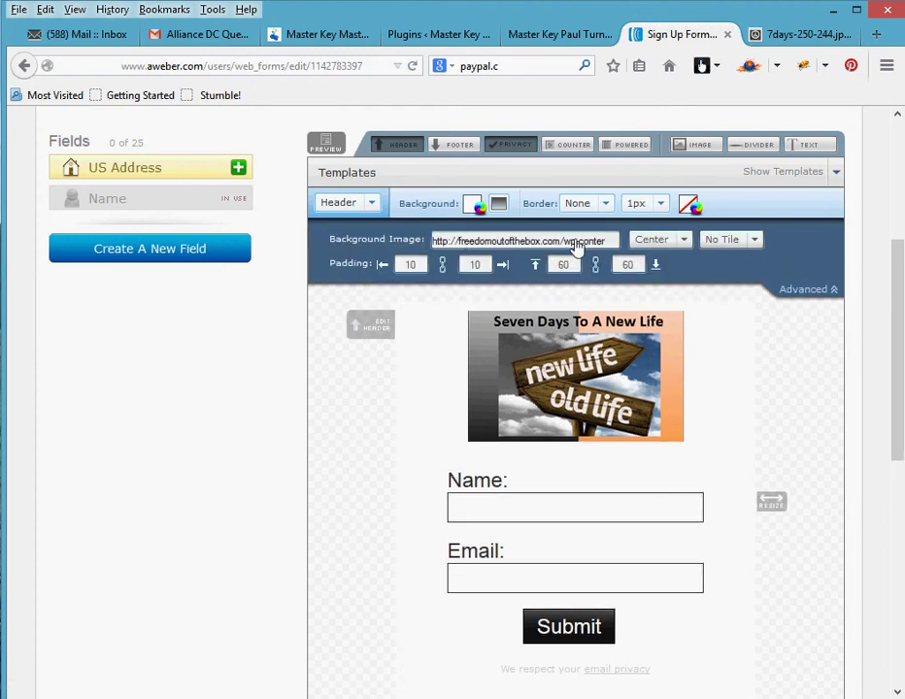
Go back from the peace-sign image to the Pictures – Opt-in page and look over its header pictures
{"action": "left_click", "coordinate": [794, 37]}
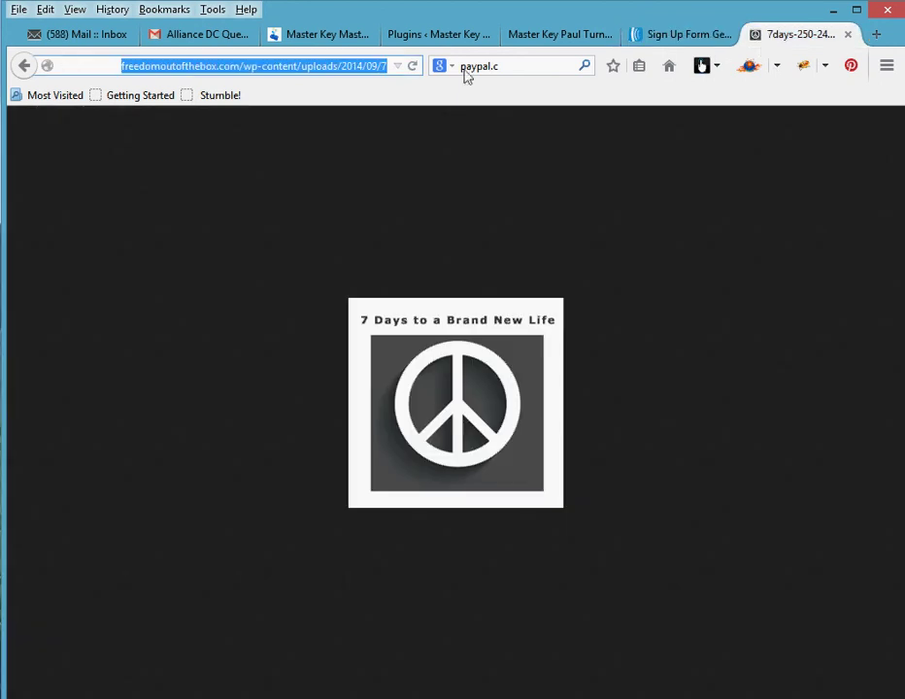
{"action": "left_click", "coordinate": [24, 66]}
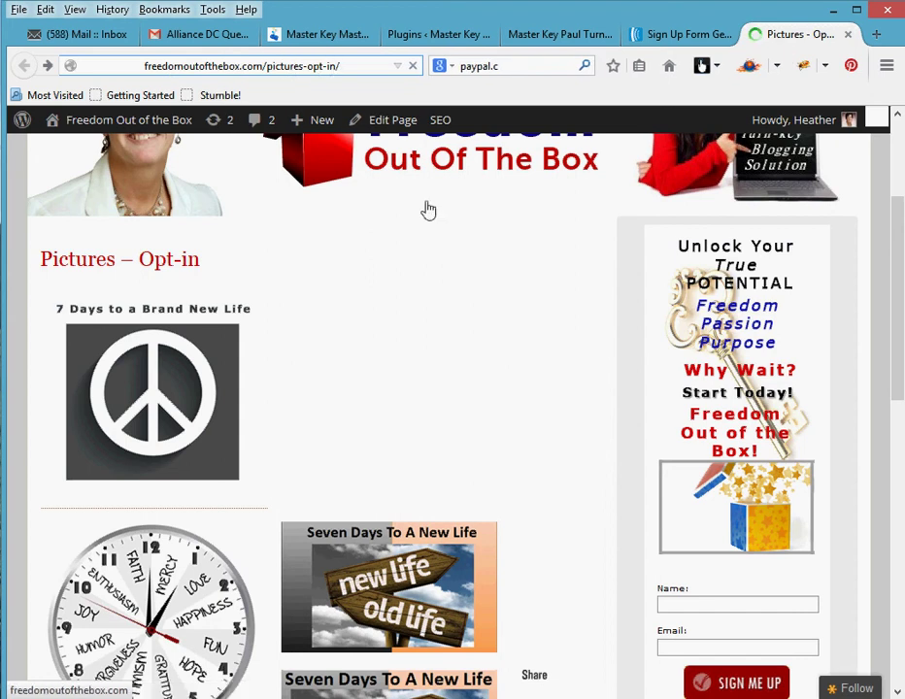
{"action": "scroll", "coordinate": [901, 230], "scroll_direction": "down", "scroll_amount": 2}
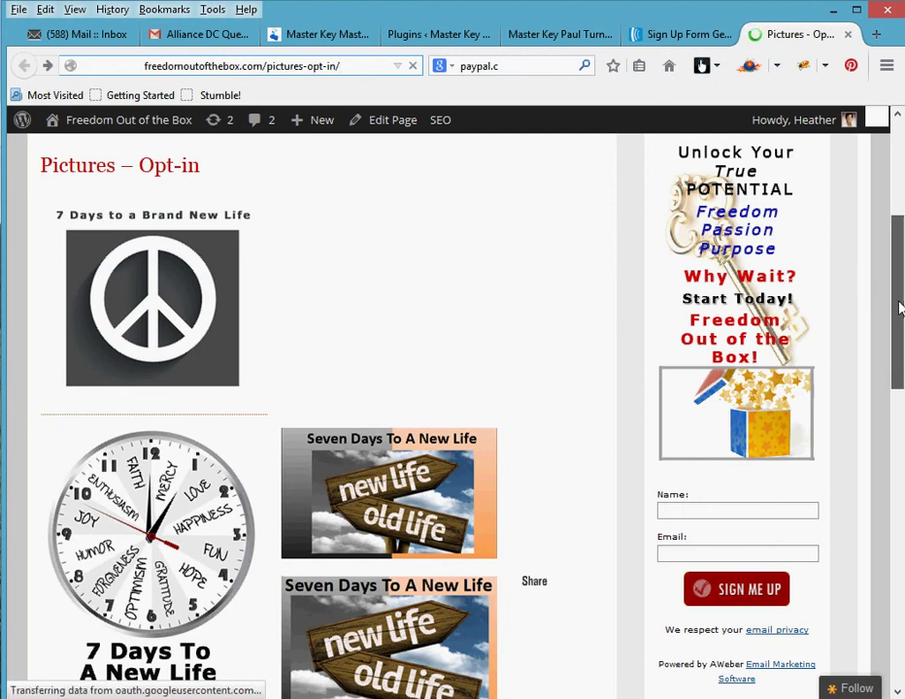
{"action": "mouse_move", "coordinate": [899, 307]}
{"action": "left_mouse_down"}
{"action": "mouse_move", "coordinate": [901, 352]}
{"action": "mouse_move", "coordinate": [899, 286]}
{"action": "left_mouse_up"}
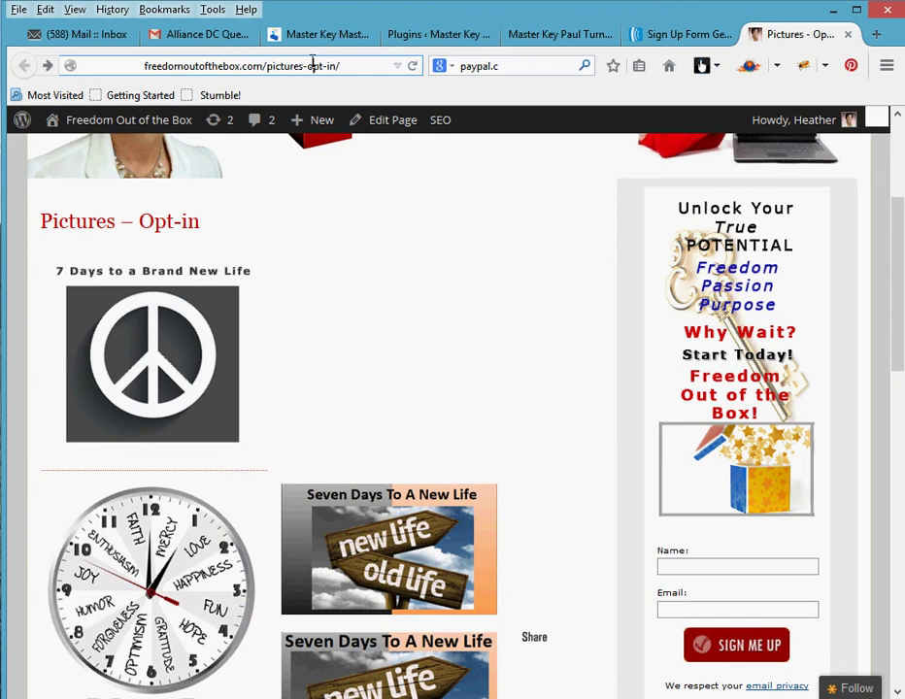
Open the free photo site morguefile.com in the current tab
{"action": "left_click", "coordinate": [370, 65]}
{"action": "type", "text": "mor"}
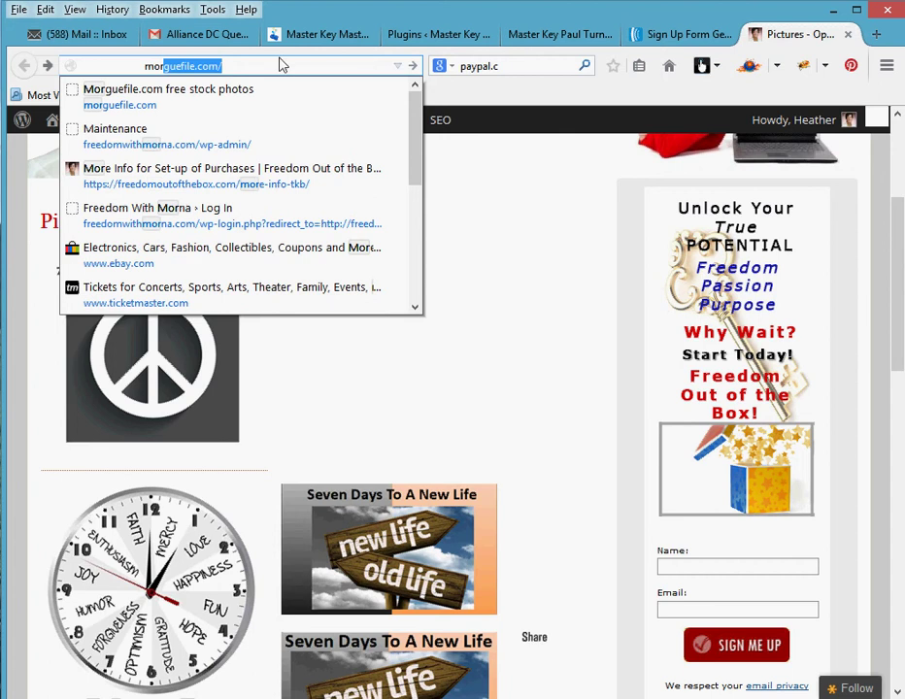
{"action": "key", "text": "Escape"}
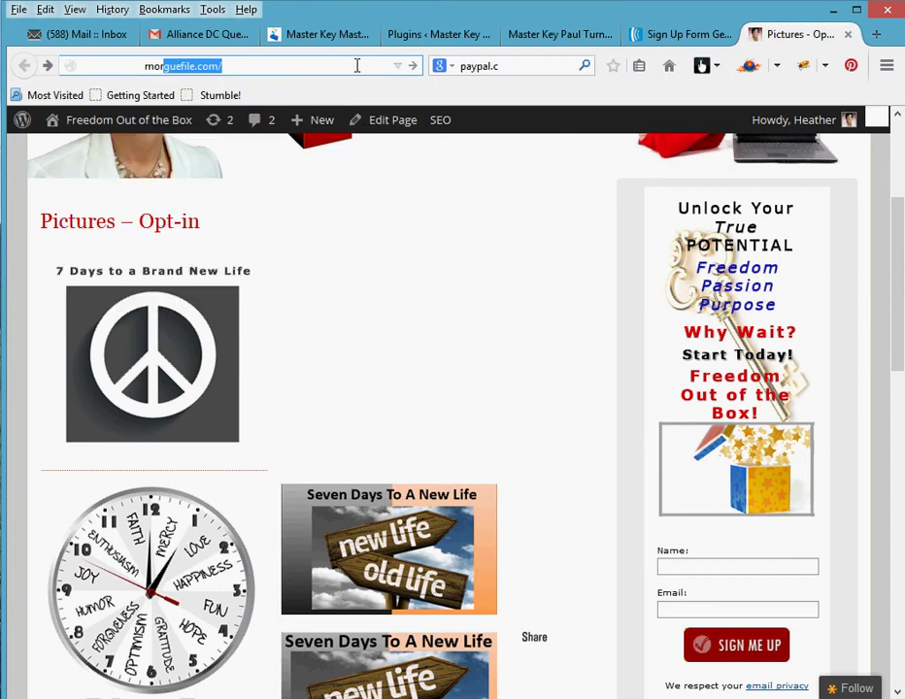
{"action": "key", "text": "Return"}
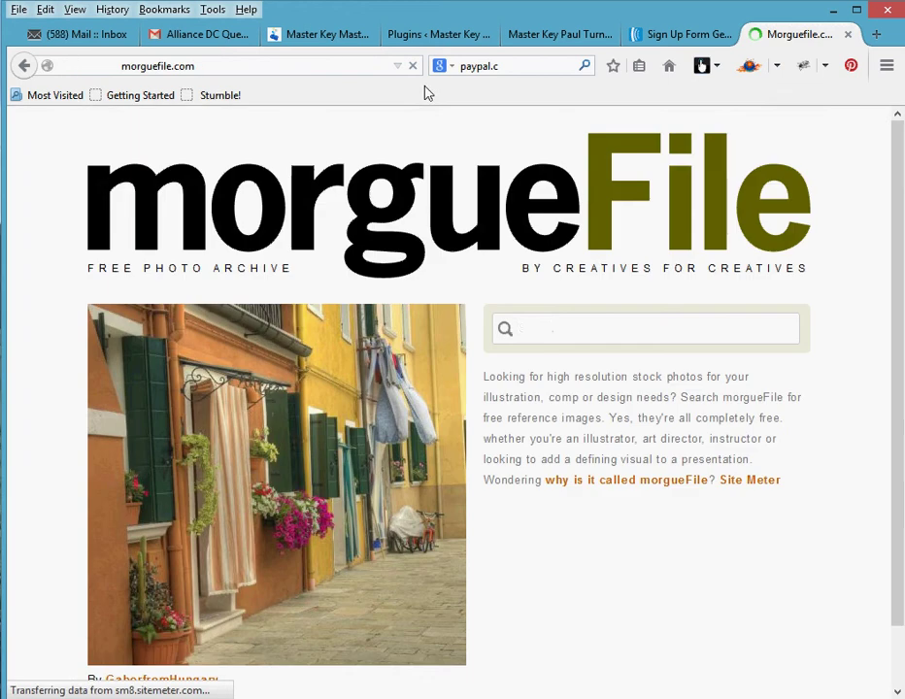
Search morgueFile for "fruit" and browse through the photos
{"action": "left_click", "coordinate": [592, 331]}
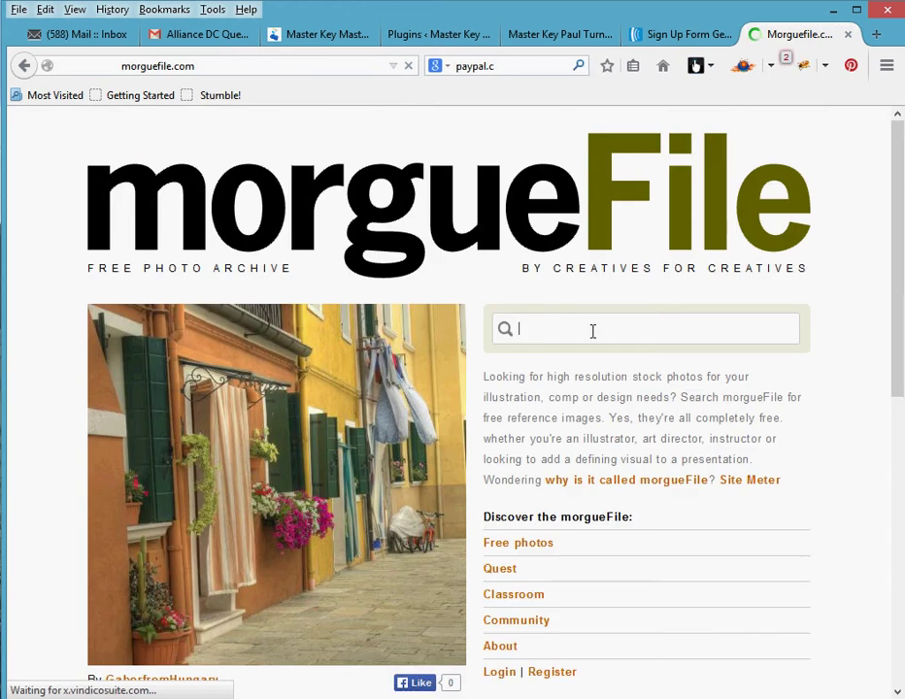
{"action": "type", "text": "f"}
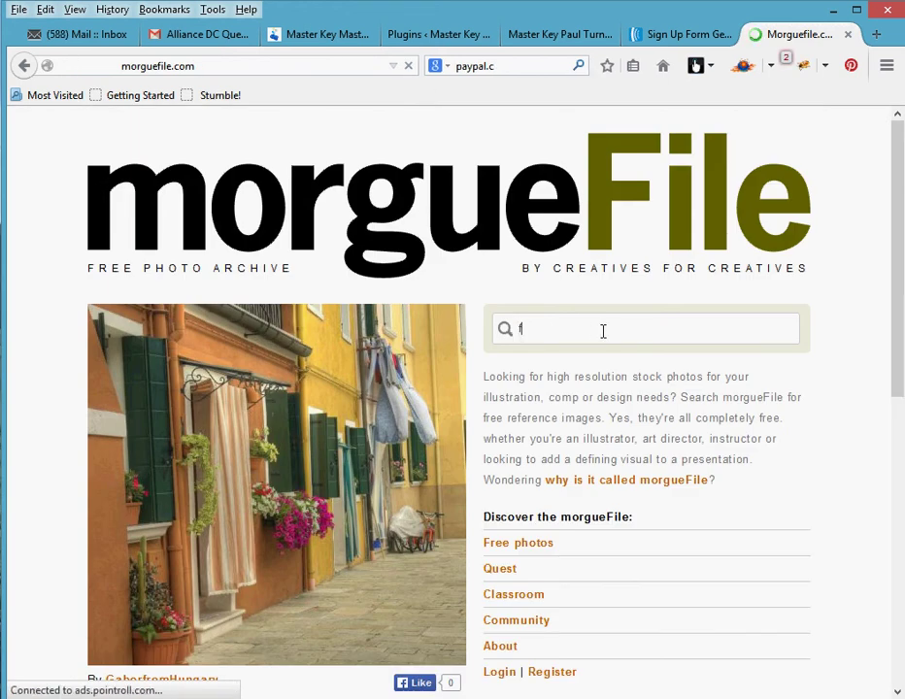
{"action": "type", "text": "ruit"}
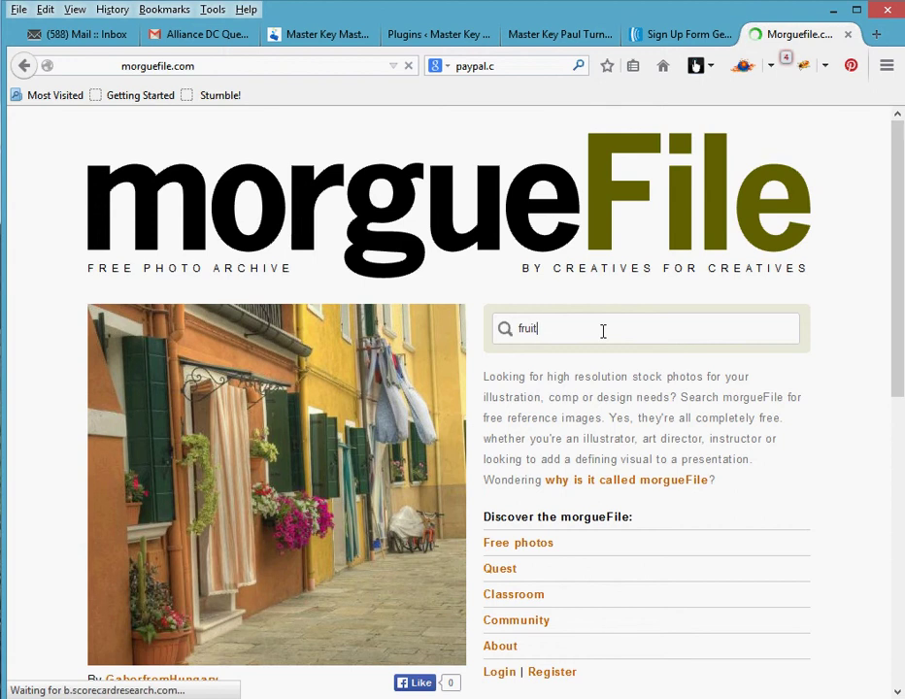
{"action": "key", "text": "Return"}
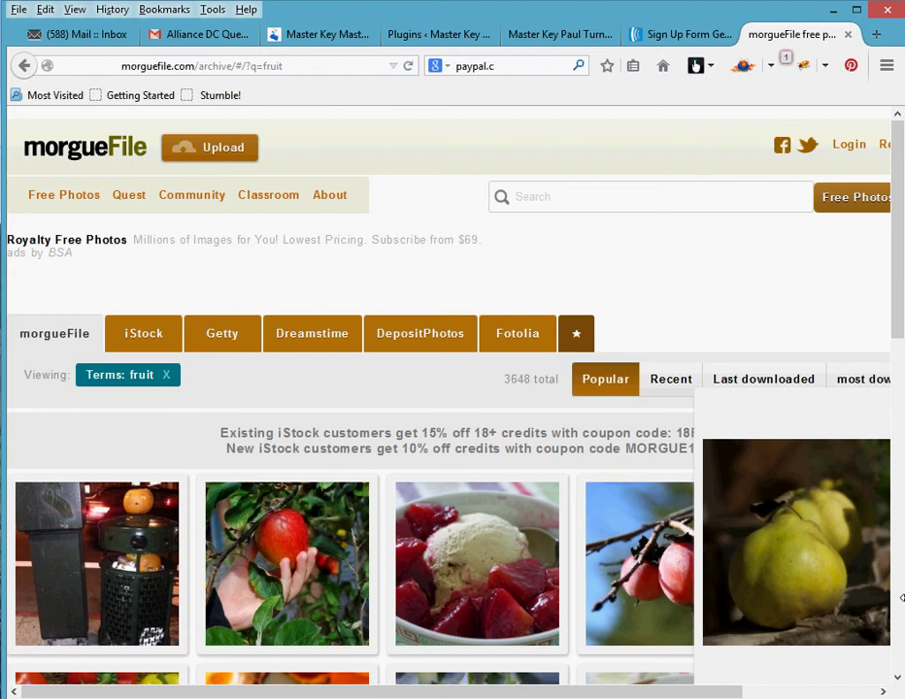
{"action": "left_click", "coordinate": [899, 646]}
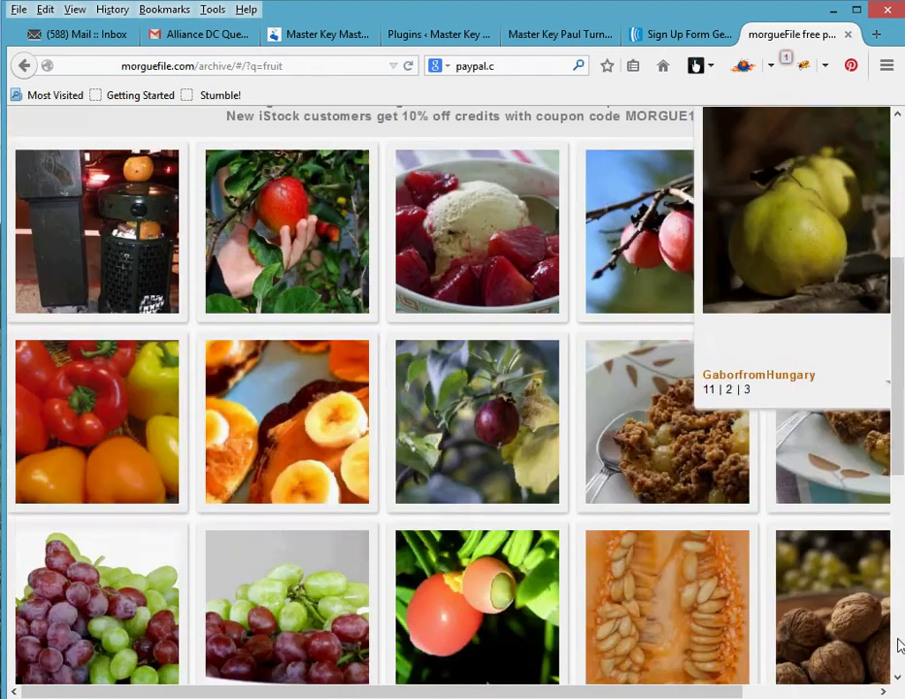
{"action": "left_click", "coordinate": [899, 646]}
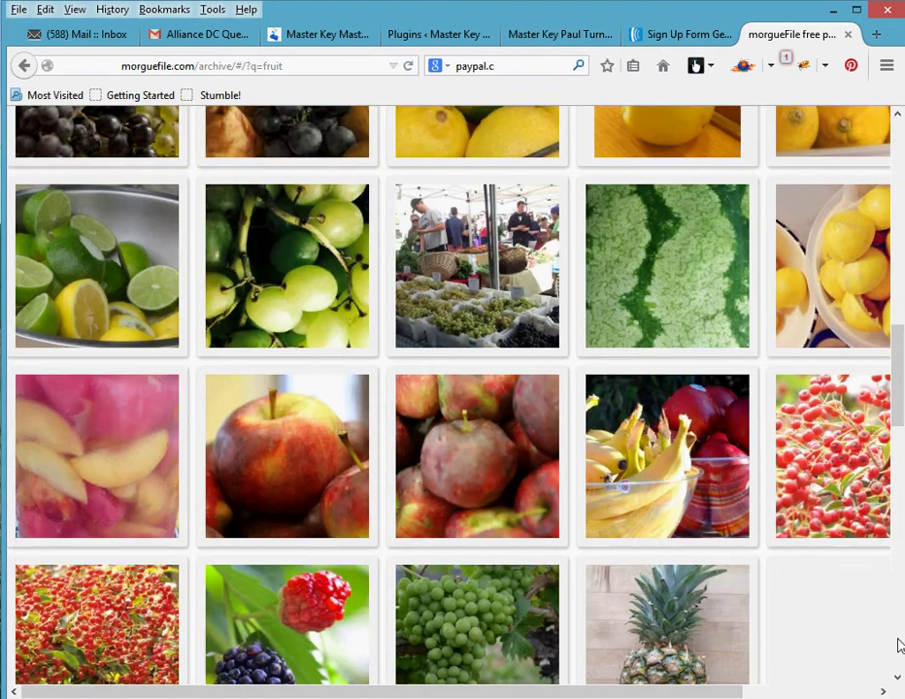
{"action": "left_click", "coordinate": [900, 646]}
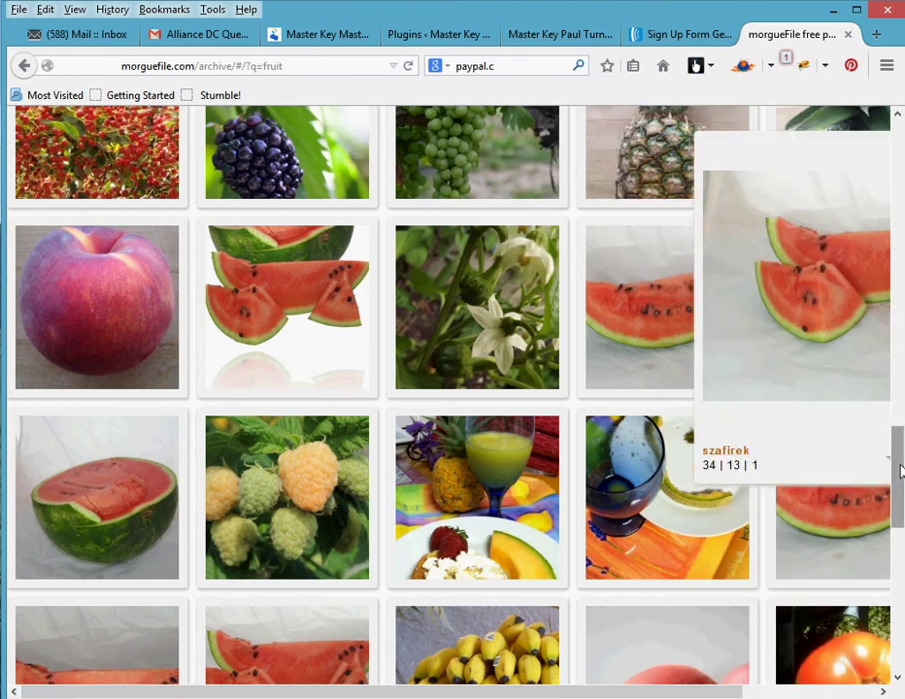
{"action": "scroll", "coordinate": [899, 486], "scroll_direction": "down", "scroll_amount": 6}
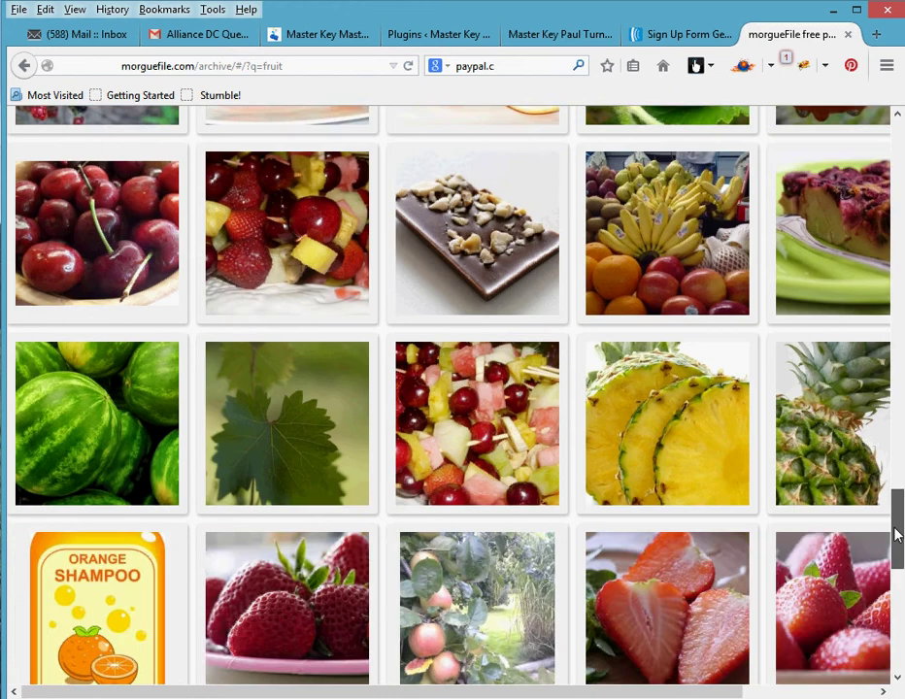
{"action": "scroll", "coordinate": [899, 505], "scroll_direction": "up", "scroll_amount": 3}
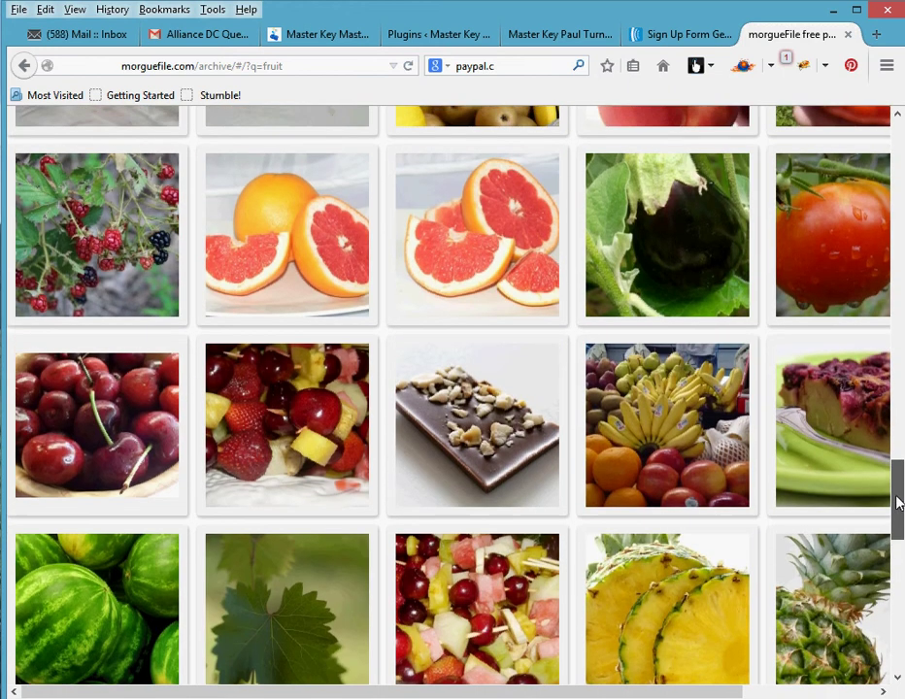
{"action": "scroll", "coordinate": [900, 495], "scroll_direction": "up", "scroll_amount": 1}
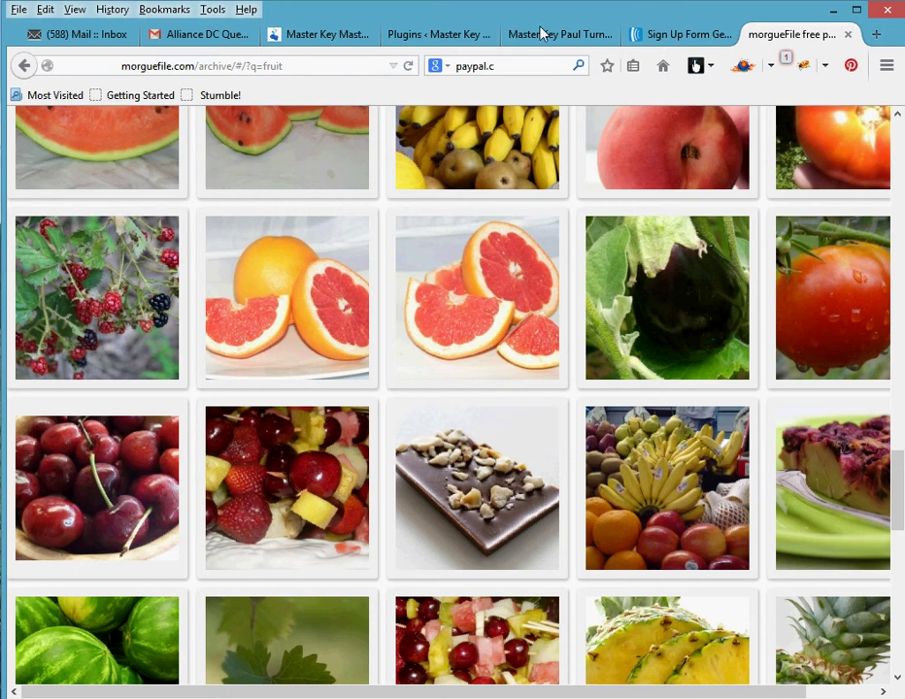
Return to the AWeber popup form and open its header image for editing
{"action": "left_click", "coordinate": [666, 37]}
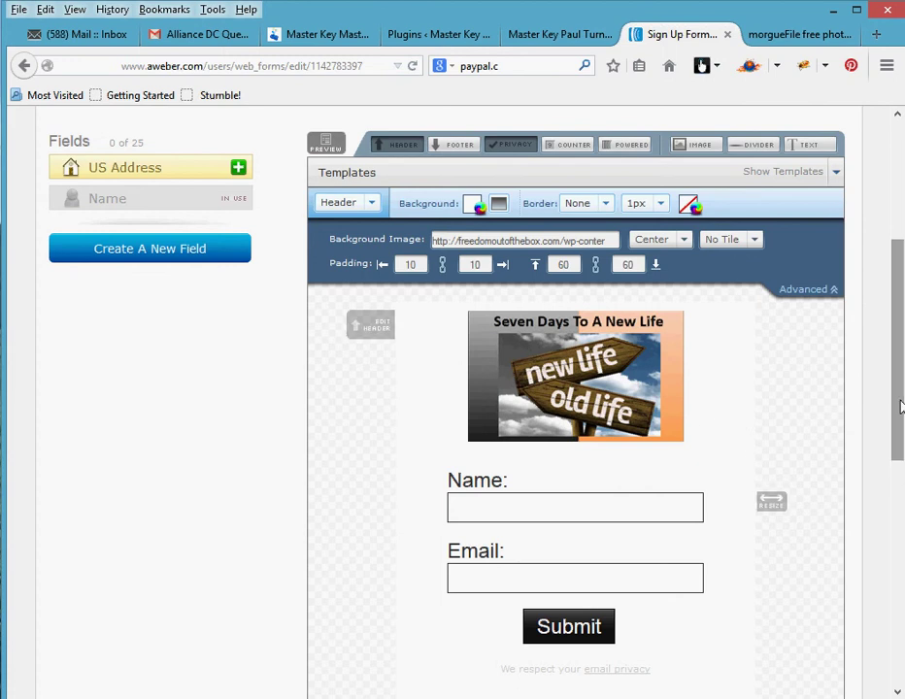
{"action": "left_click_drag", "start_coordinate": [894, 410], "coordinate": [901, 446]}
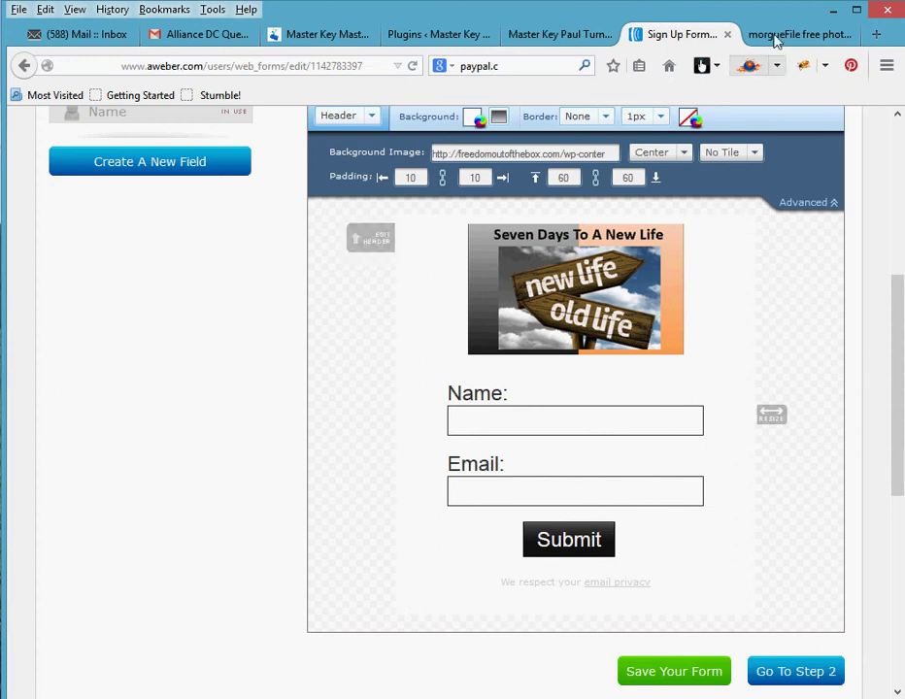
{"action": "left_click", "coordinate": [774, 36]}
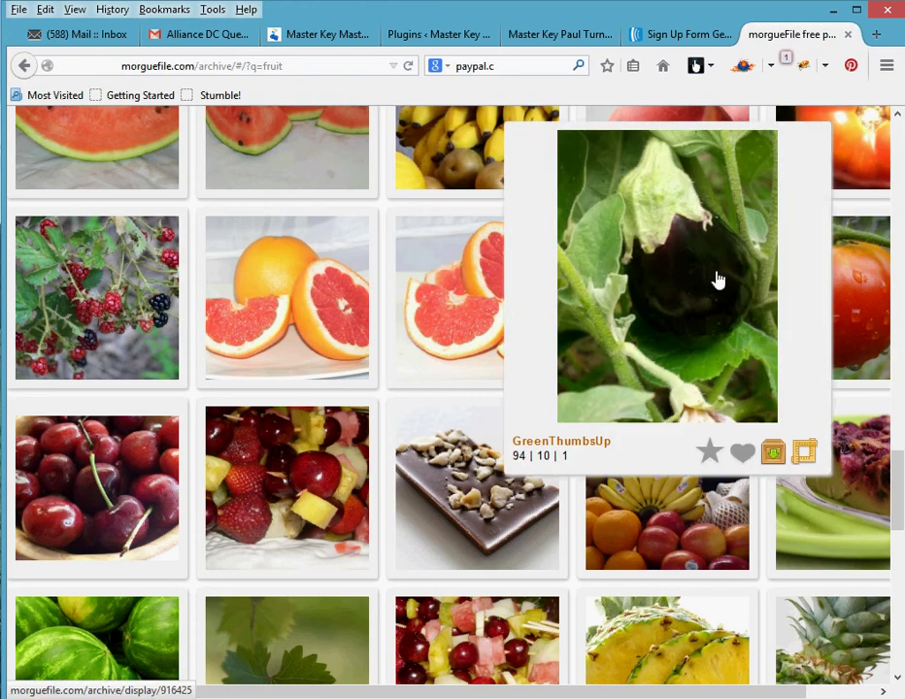
{"action": "left_click", "coordinate": [546, 40]}
{"action": "left_click", "coordinate": [681, 39]}
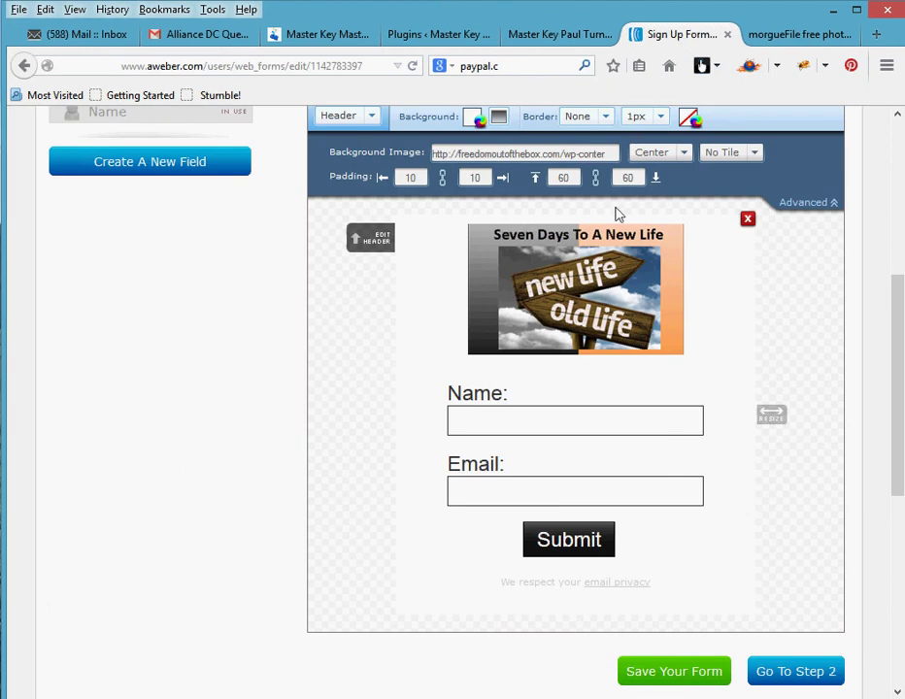
{"action": "left_click", "coordinate": [575, 316]}
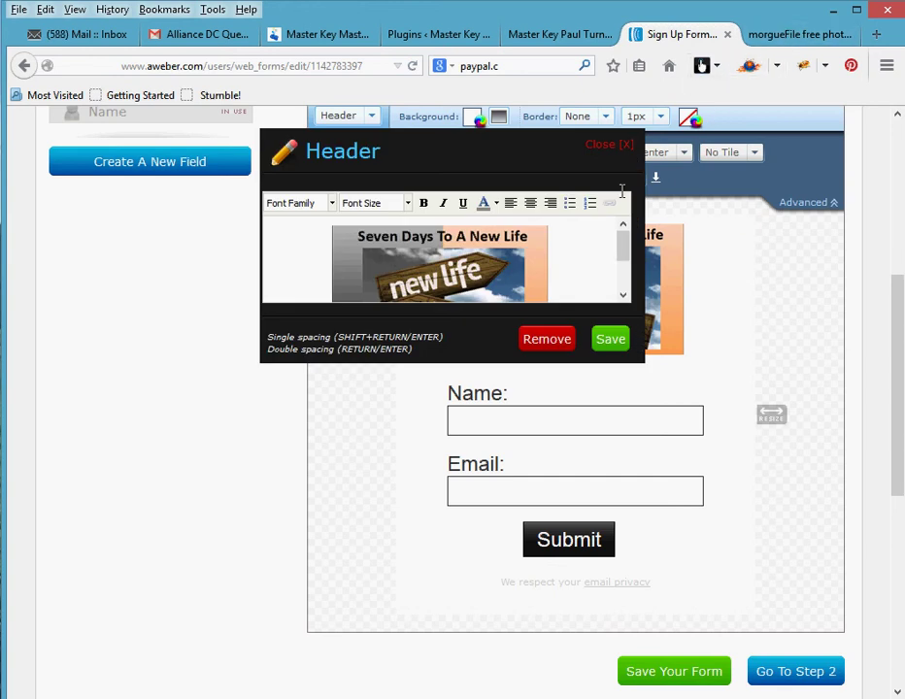
Switch to the morgueFile tab and go back through its history to the Pictures – Opt-in page
{"action": "left_click", "coordinate": [770, 36]}
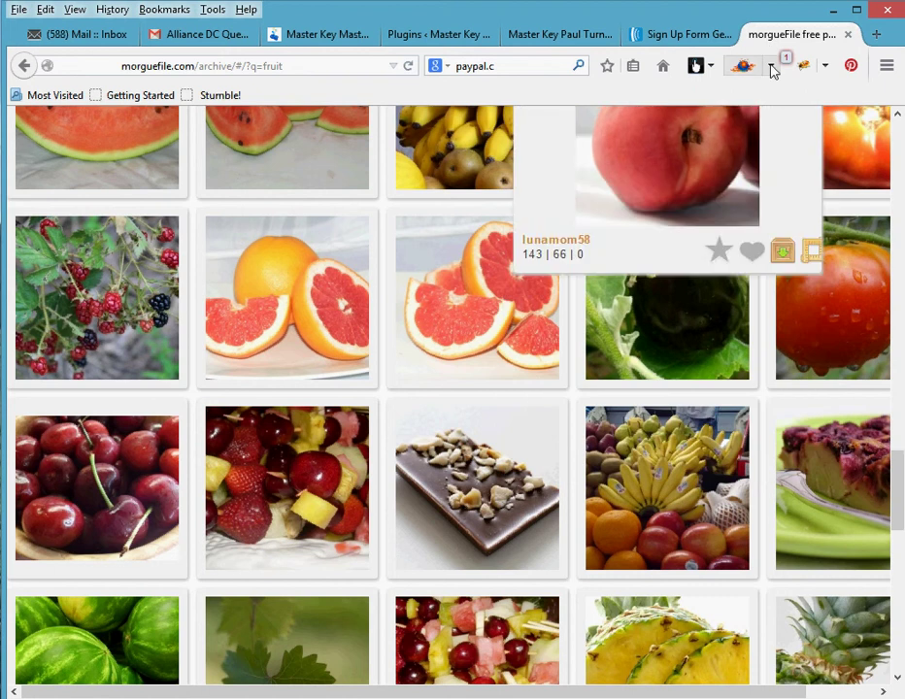
{"action": "right_click", "coordinate": [24, 65]}
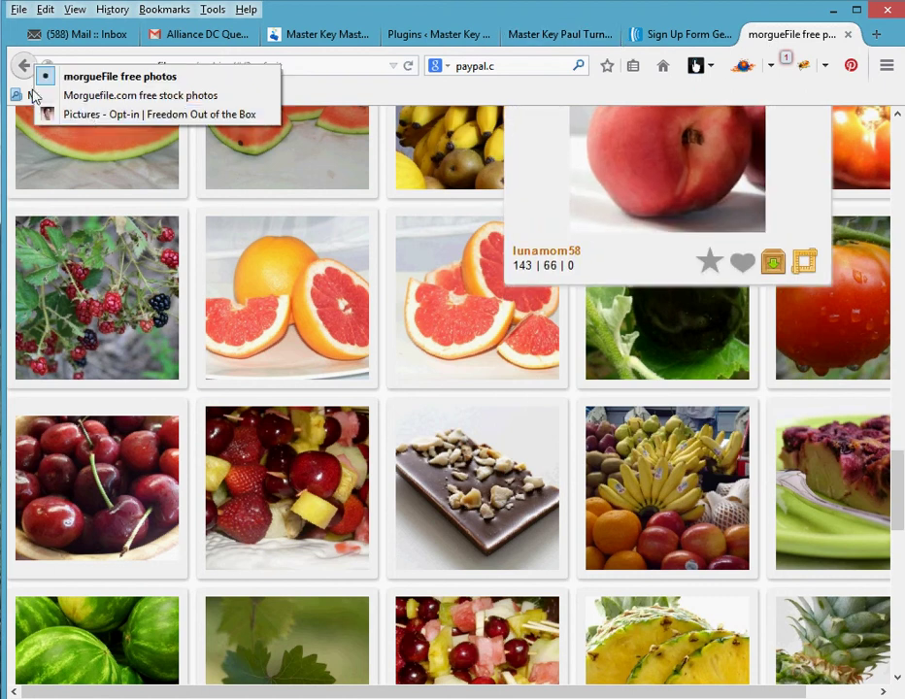
{"action": "left_click", "coordinate": [124, 117]}
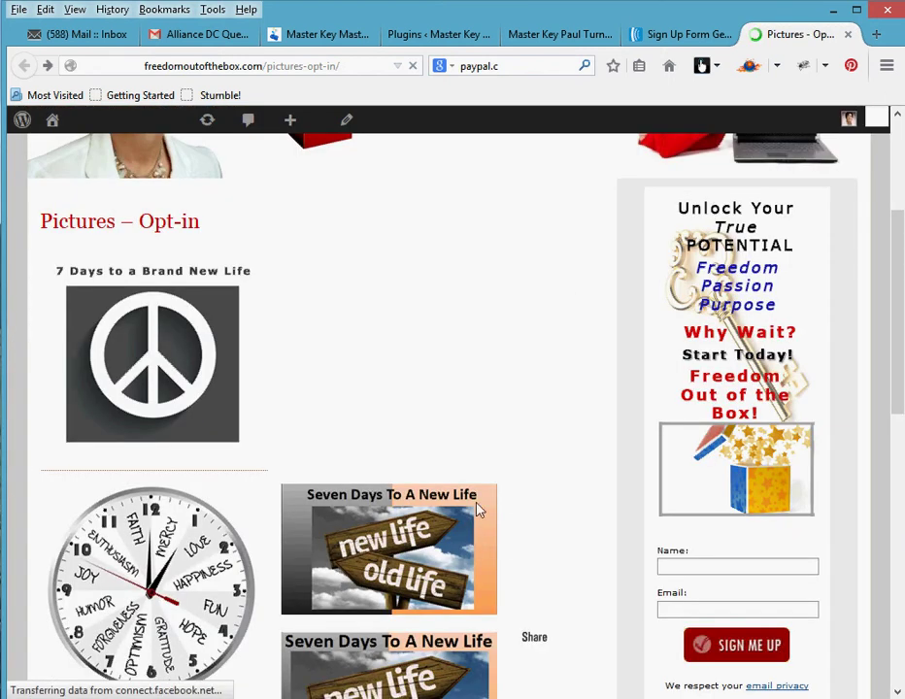
Check the image info of the upper "Seven Days To A New Life" picture on the Pictures – Opt-in page
{"action": "right_click", "coordinate": [409, 539]}
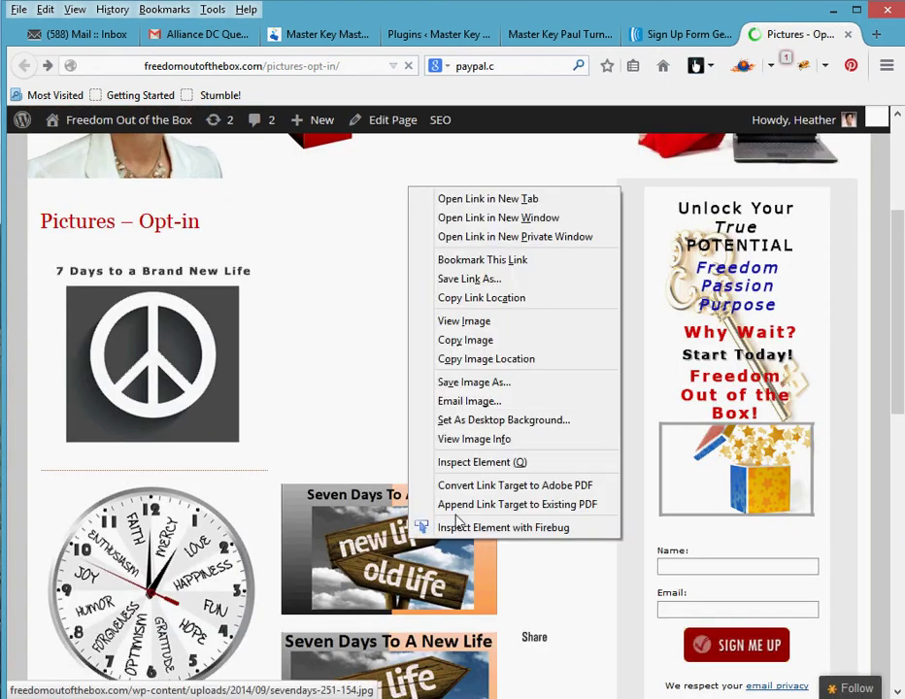
{"action": "left_click", "coordinate": [467, 441]}
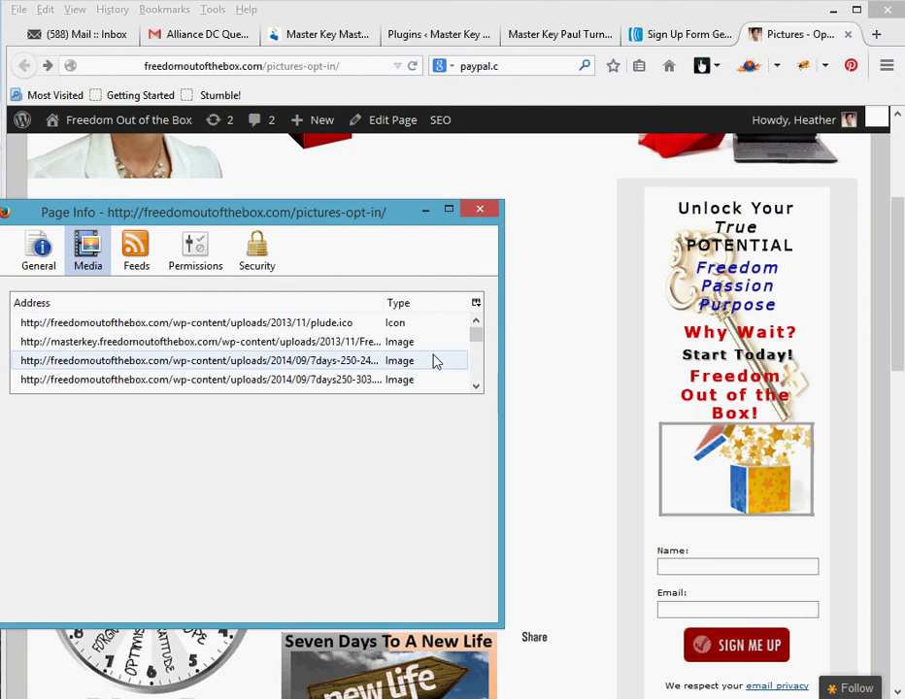
{"action": "left_click", "coordinate": [478, 209]}
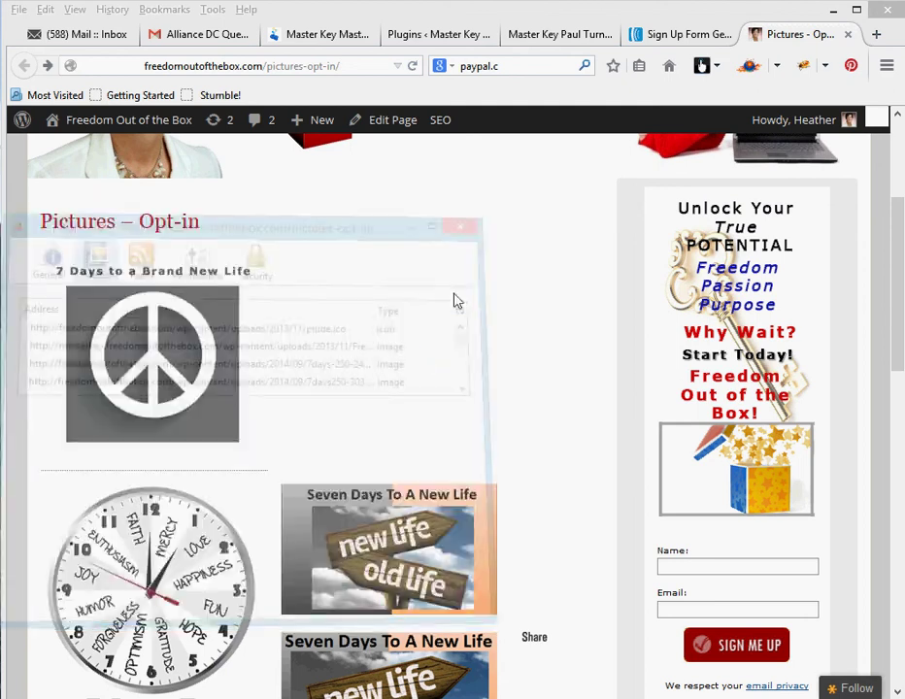
Open the upper "Seven Days To A New Life" picture on its own and look up its pixel dimensions in the image info
{"action": "right_click", "coordinate": [354, 558]}
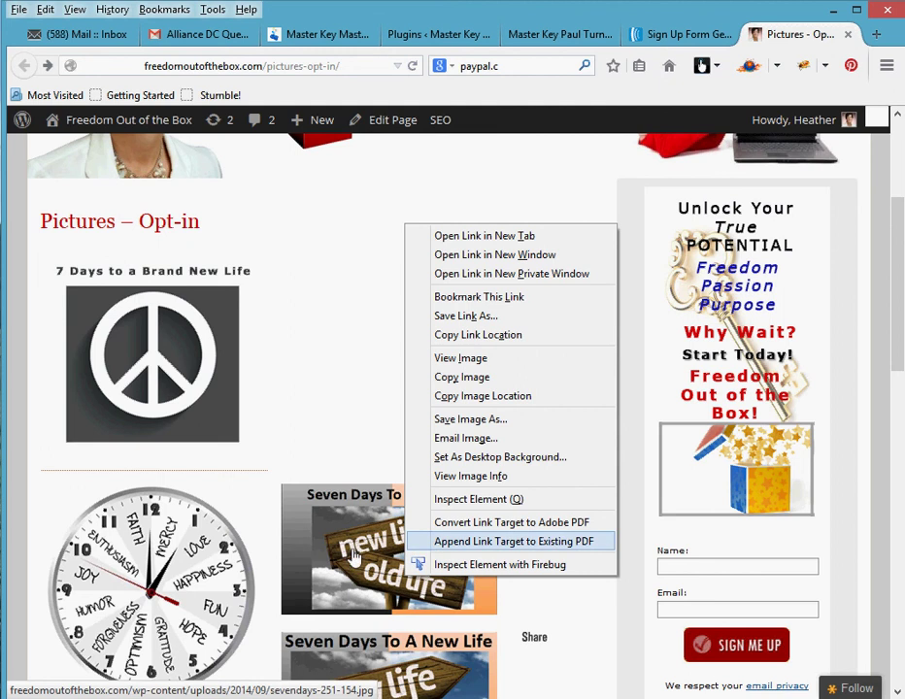
{"action": "left_click", "coordinate": [404, 538]}
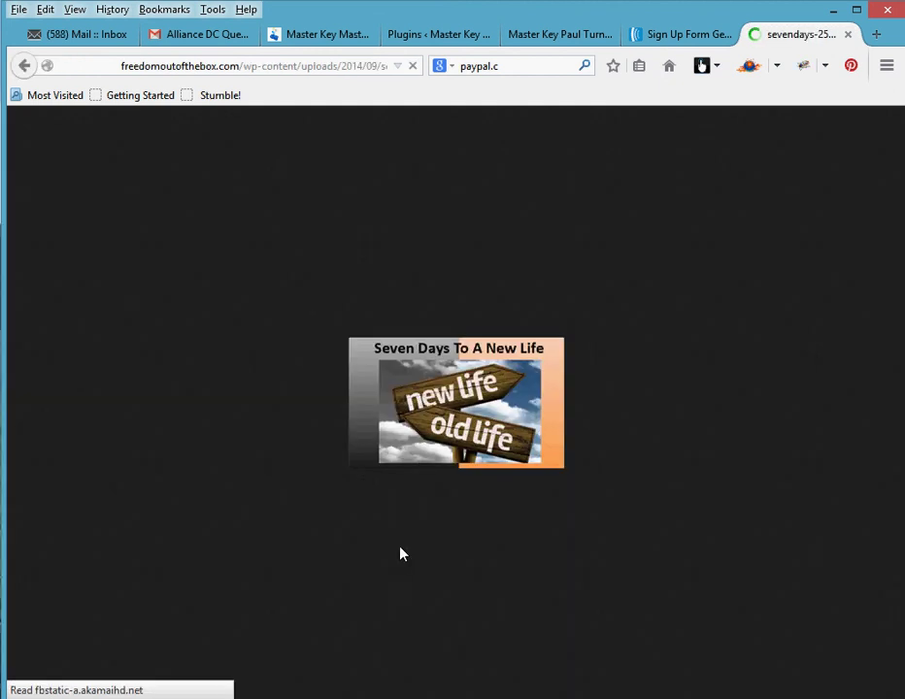
{"action": "right_click", "coordinate": [475, 403]}
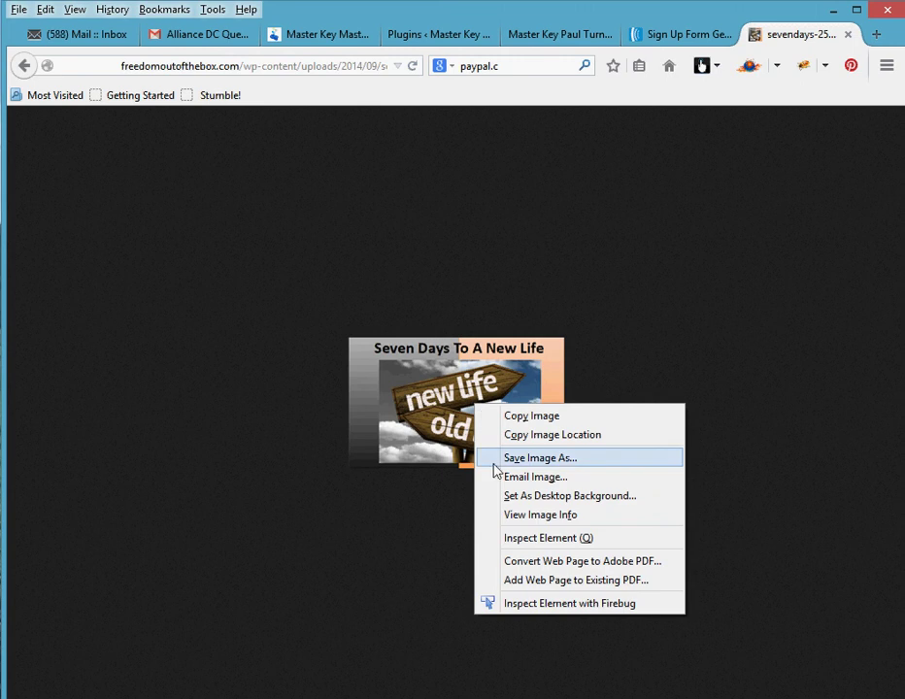
{"action": "left_click", "coordinate": [512, 518]}
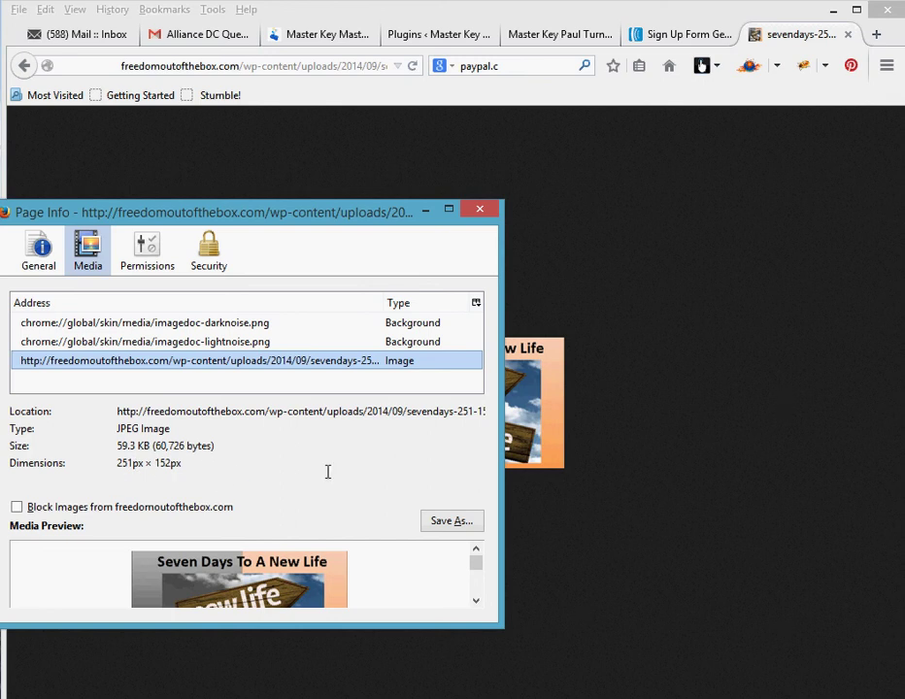
{"action": "left_click", "coordinate": [489, 216]}
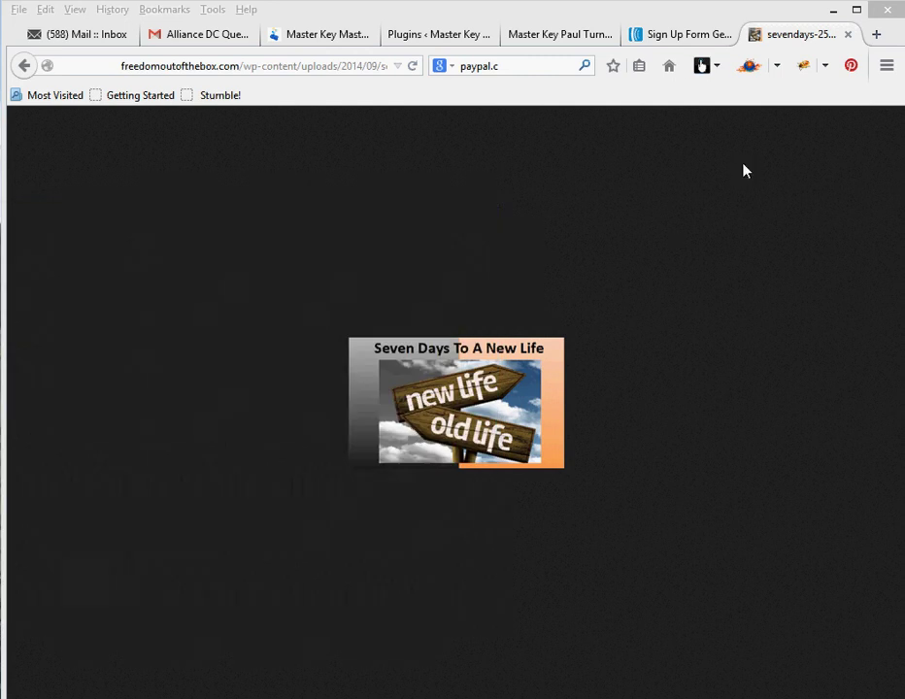
Return to the AWeber sign-up form and close the header editor without saving
{"action": "left_click", "coordinate": [677, 37]}
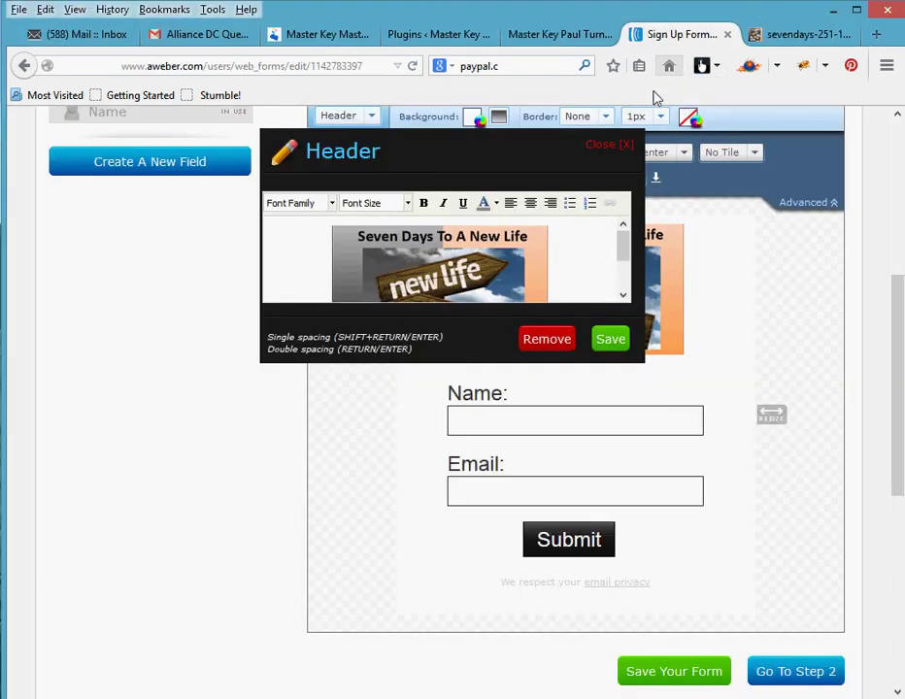
{"action": "left_click", "coordinate": [622, 144]}
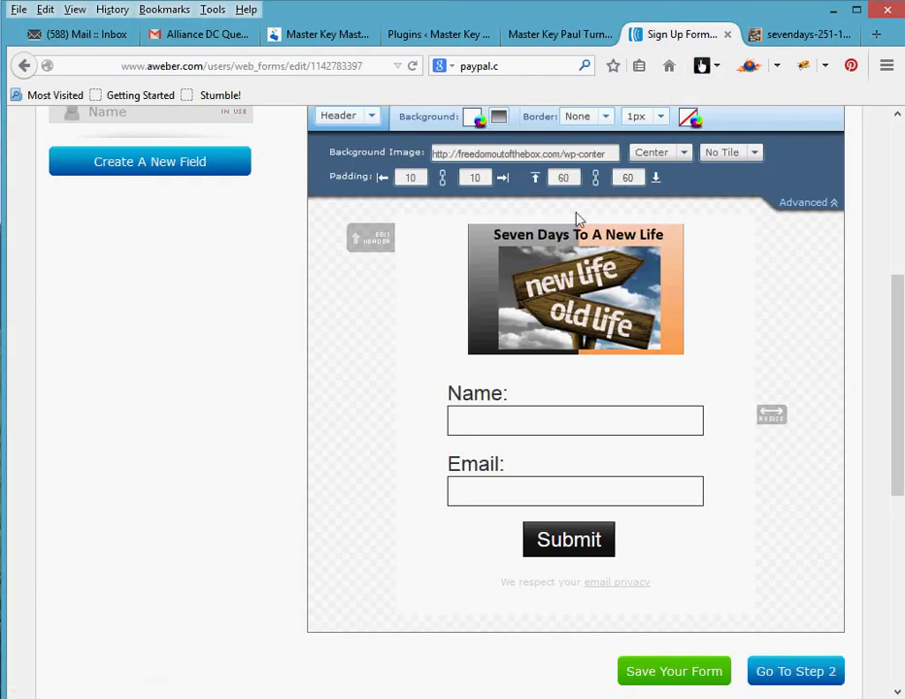
Look at the edit options of the form's header, Name field and Submit button
{"action": "mouse_move", "coordinate": [640, 253]}
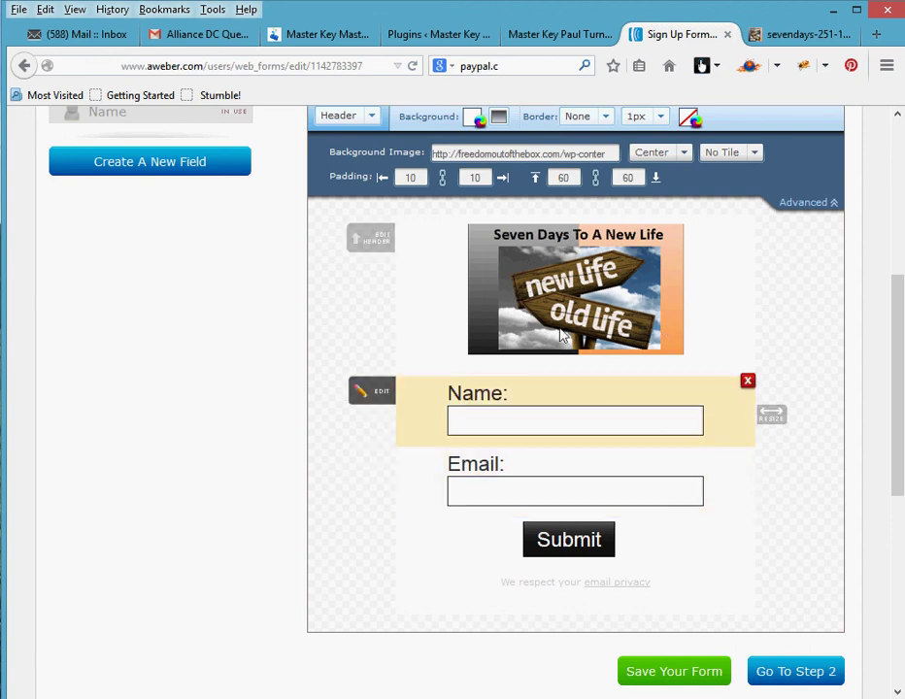
{"action": "left_click", "coordinate": [558, 369]}
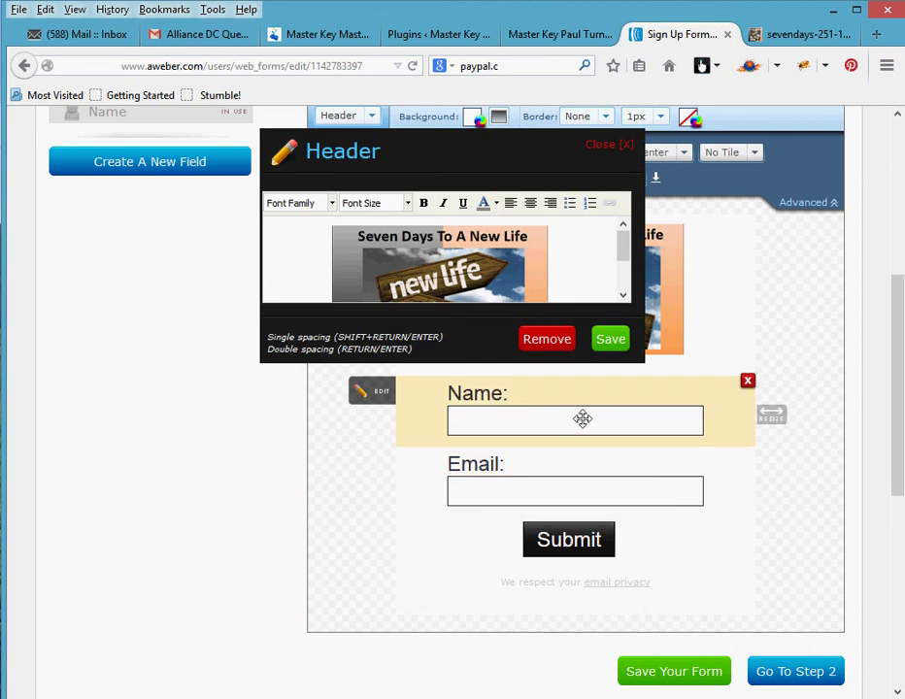
{"action": "left_click", "coordinate": [524, 392]}
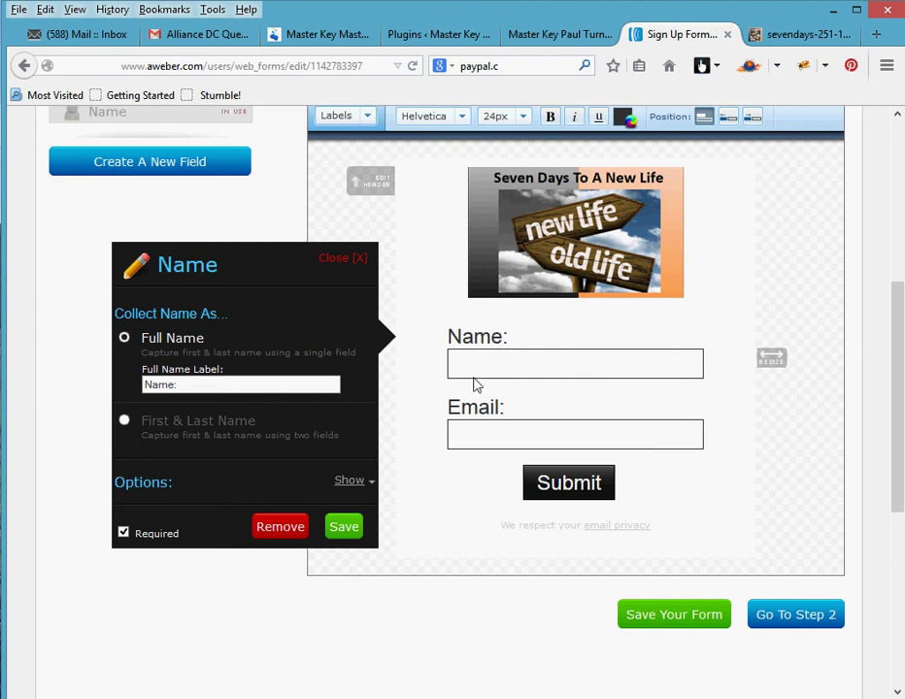
{"action": "left_click", "coordinate": [495, 479]}
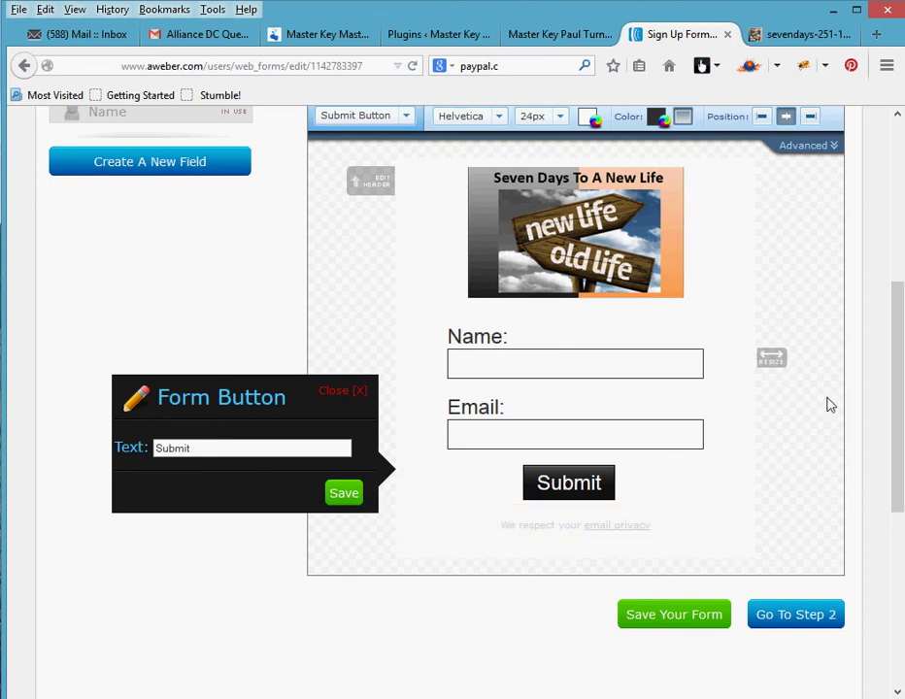
Add an empty text element below the form's privacy line and delete it again
{"action": "scroll", "coordinate": [576, 408], "scroll_direction": "up", "scroll_amount": 3}
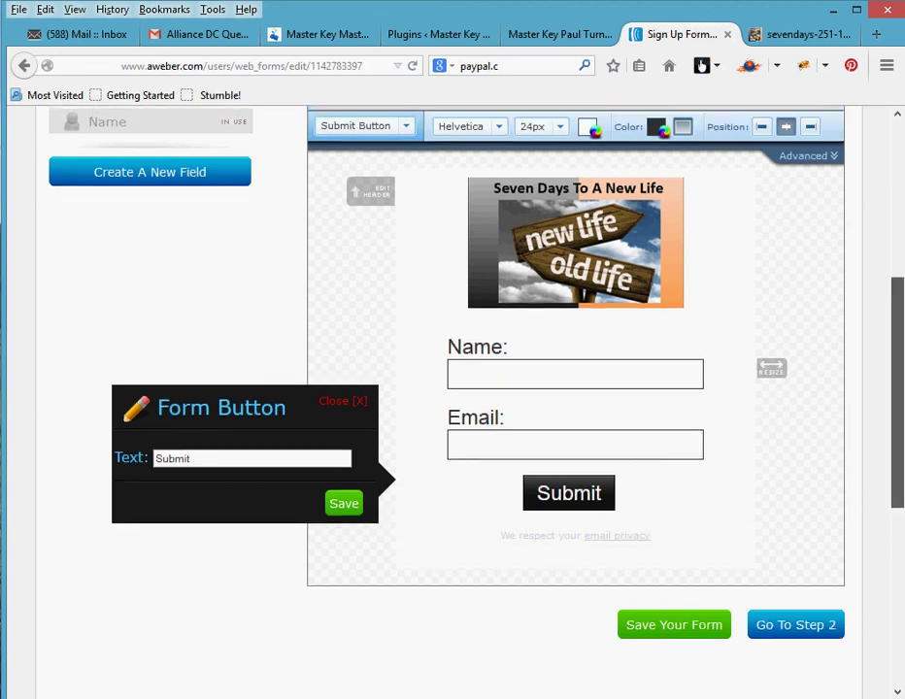
{"action": "scroll", "coordinate": [830, 216], "scroll_direction": "down", "scroll_amount": 1}
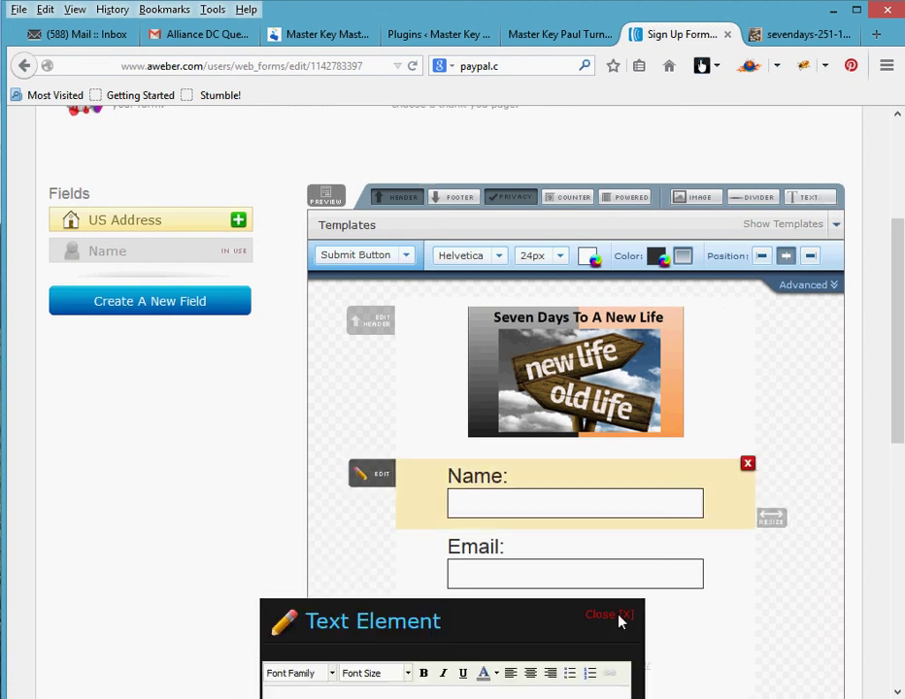
{"action": "left_click_drag", "start_coordinate": [897, 425], "coordinate": [899, 496]}
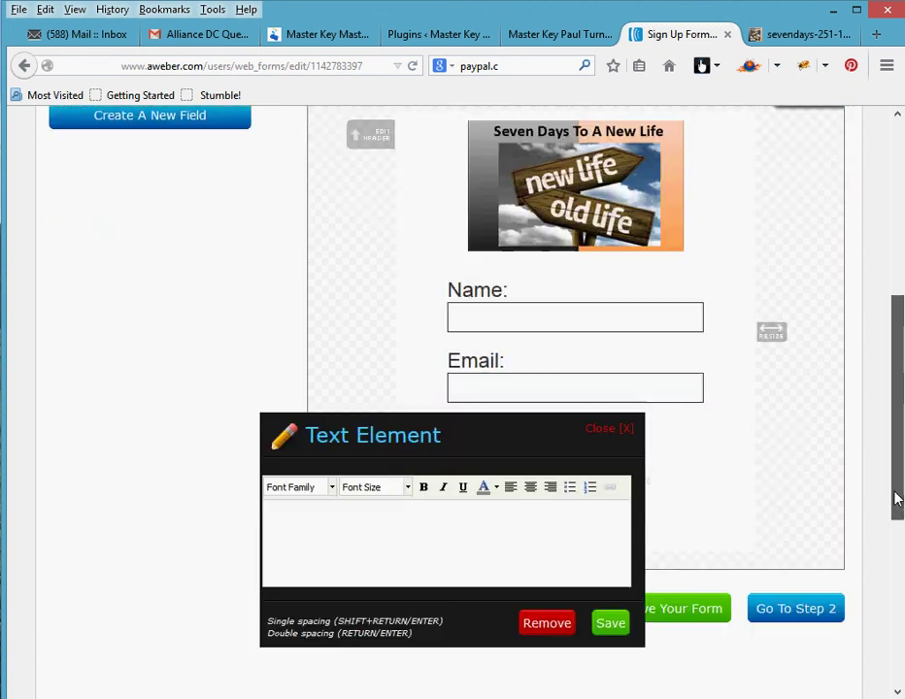
{"action": "left_click", "coordinate": [620, 434]}
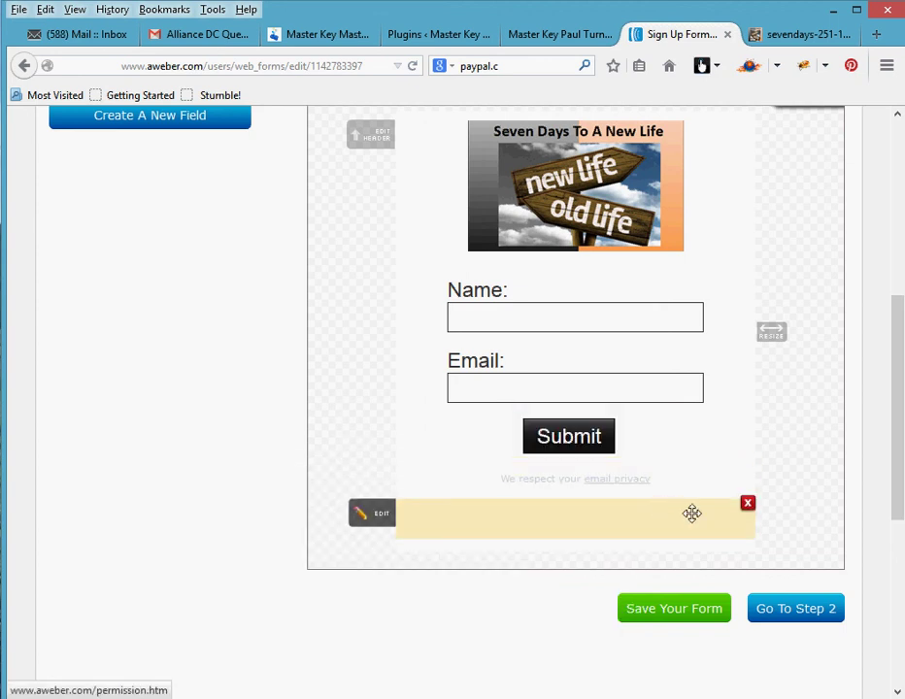
{"action": "left_click", "coordinate": [747, 504]}
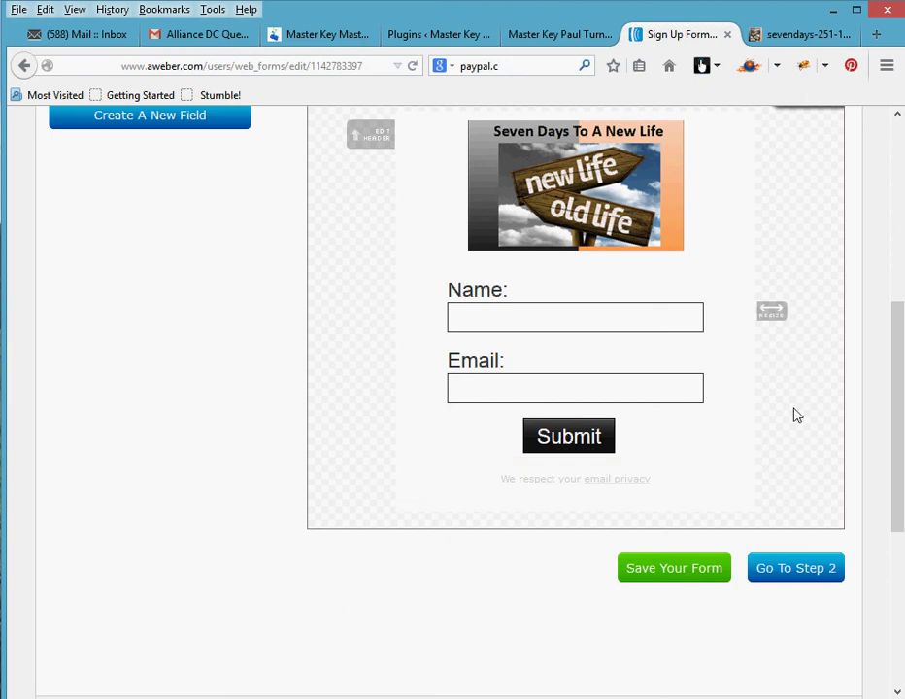
Look at the form's template gallery, collapse it and go back to the Design, Settings and Publish overview
{"action": "left_click_drag", "start_coordinate": [889, 402], "coordinate": [889, 322]}
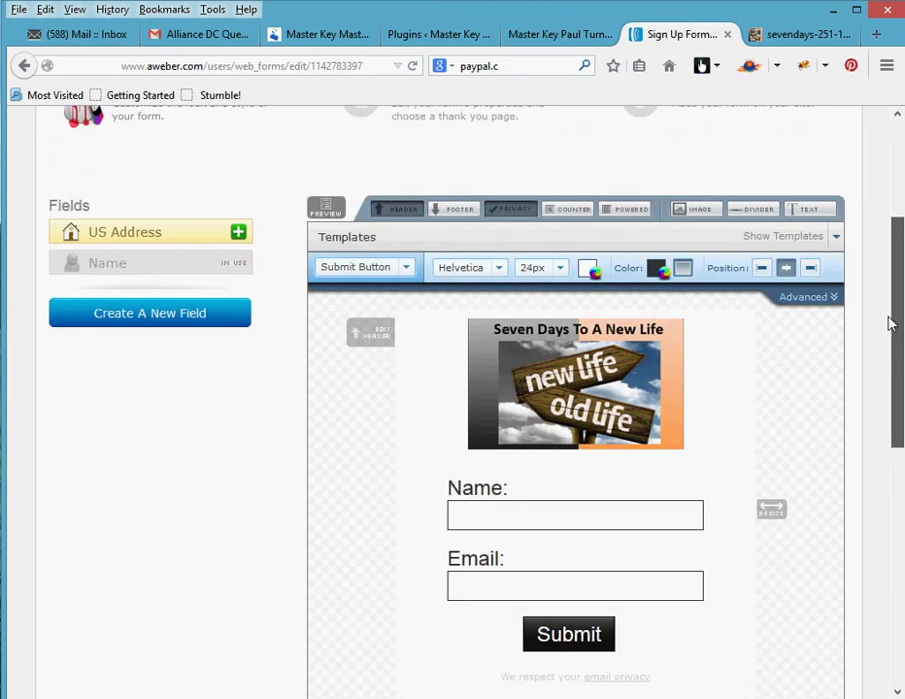
{"action": "left_click", "coordinate": [833, 239]}
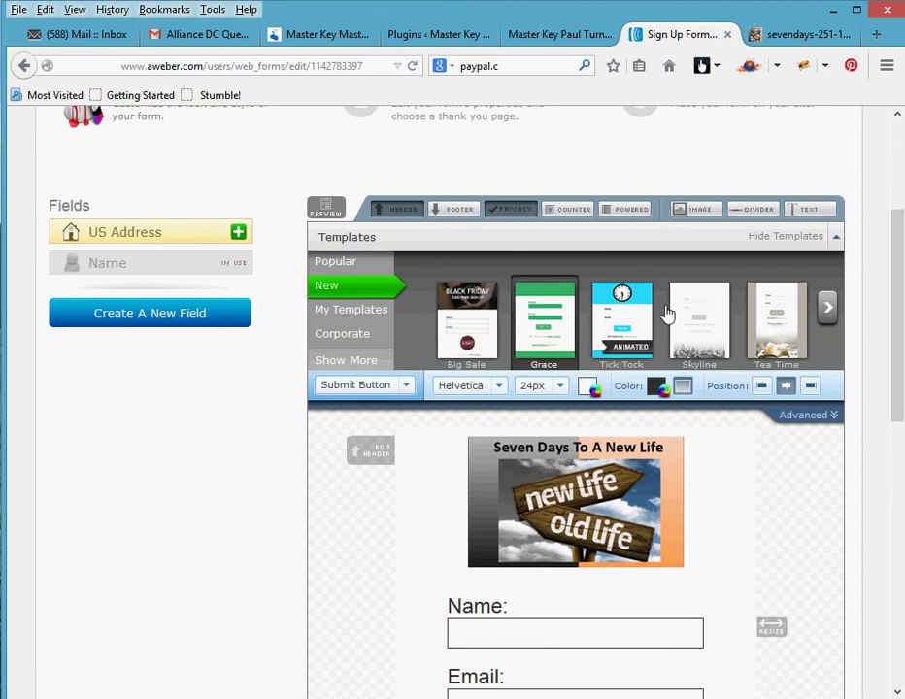
{"action": "left_click", "coordinate": [837, 239]}
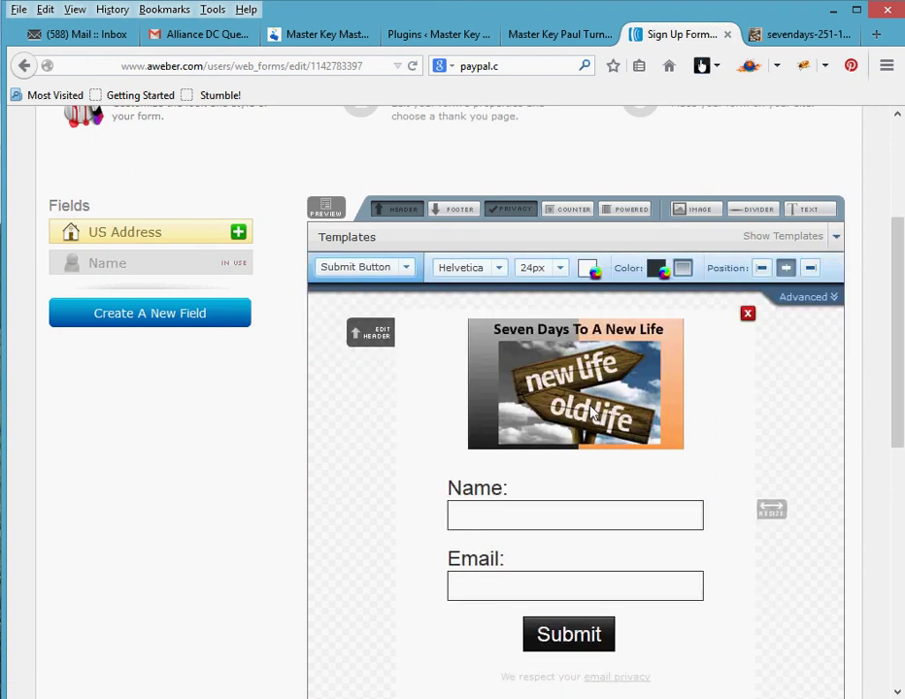
{"action": "left_click_drag", "start_coordinate": [895, 367], "coordinate": [902, 273]}
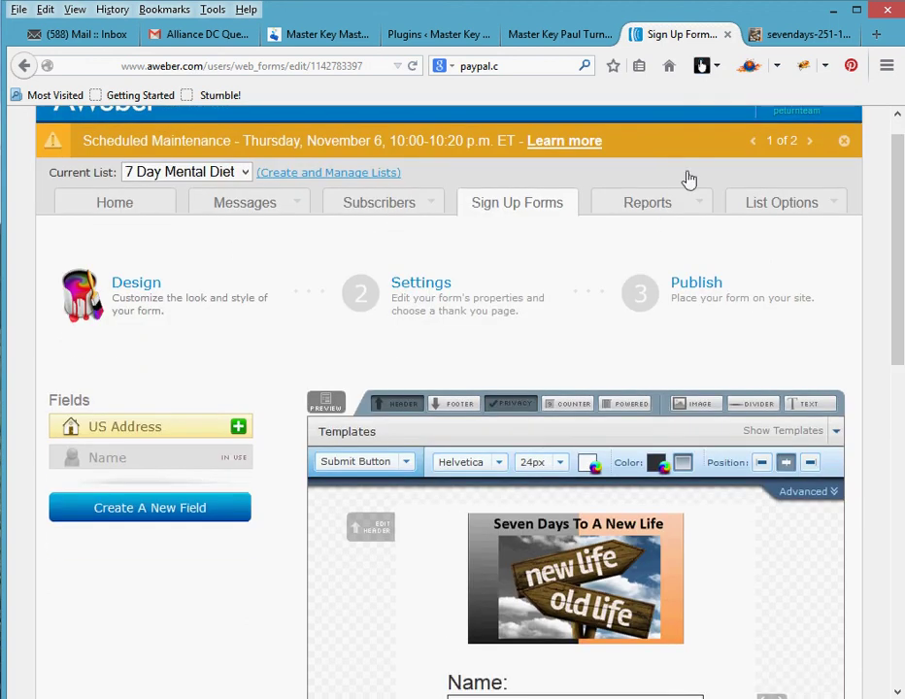